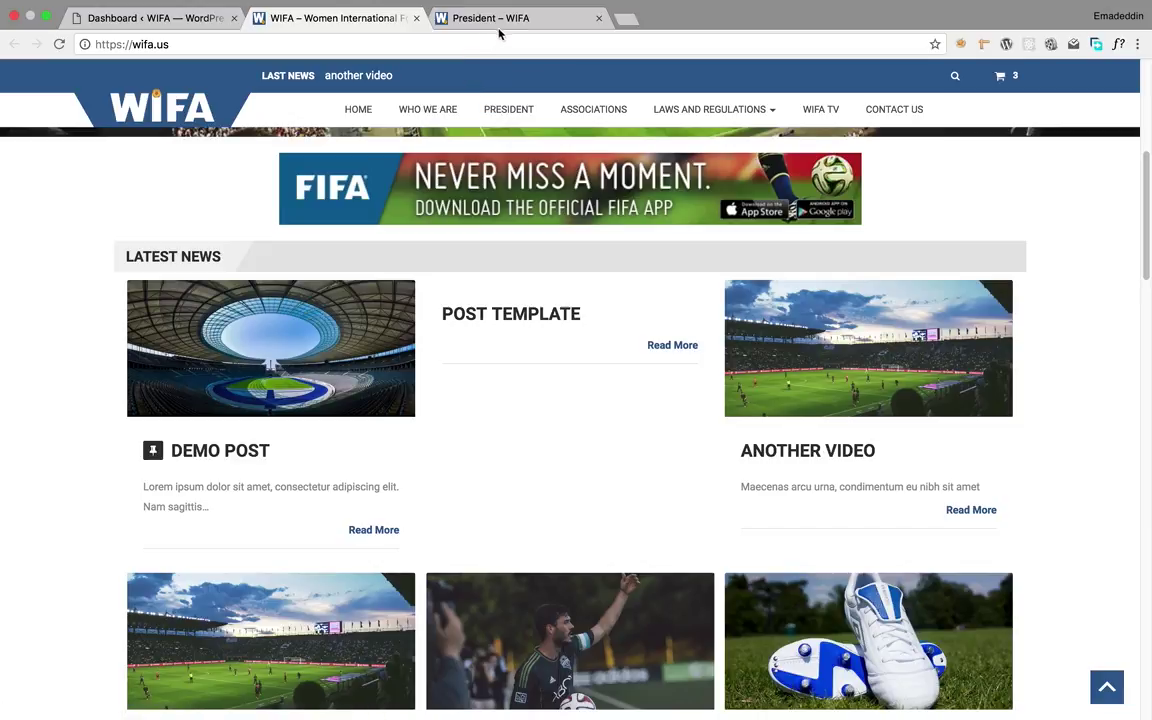
# Start a new post titled "New Post Title" and open its content in the WPBakery backend editor
pyautogui.click(504, 22)
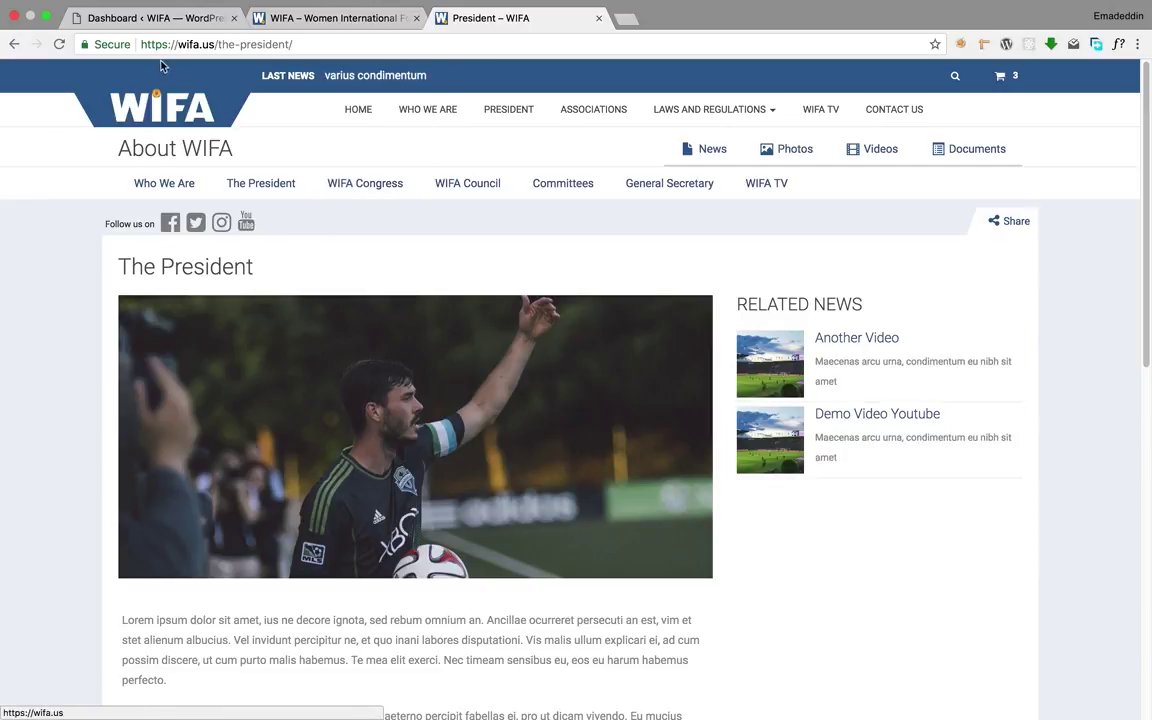
pyautogui.click(98, 19)
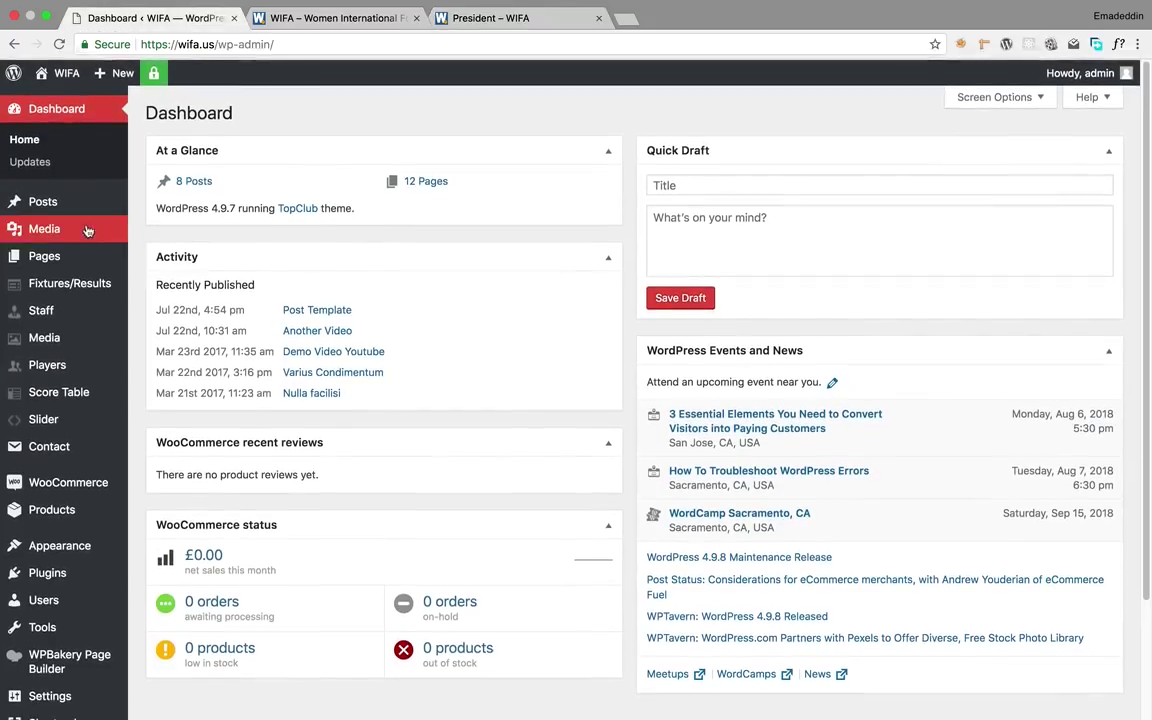
pyautogui.moveTo(42, 205)
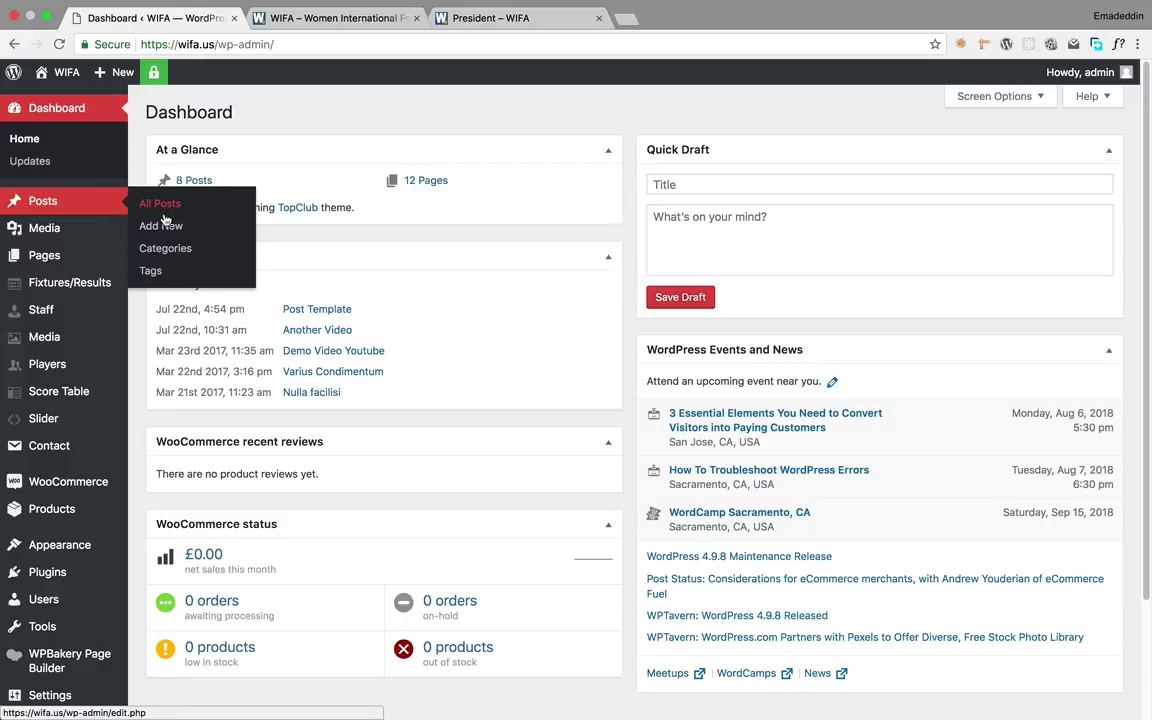
pyautogui.click(163, 226)
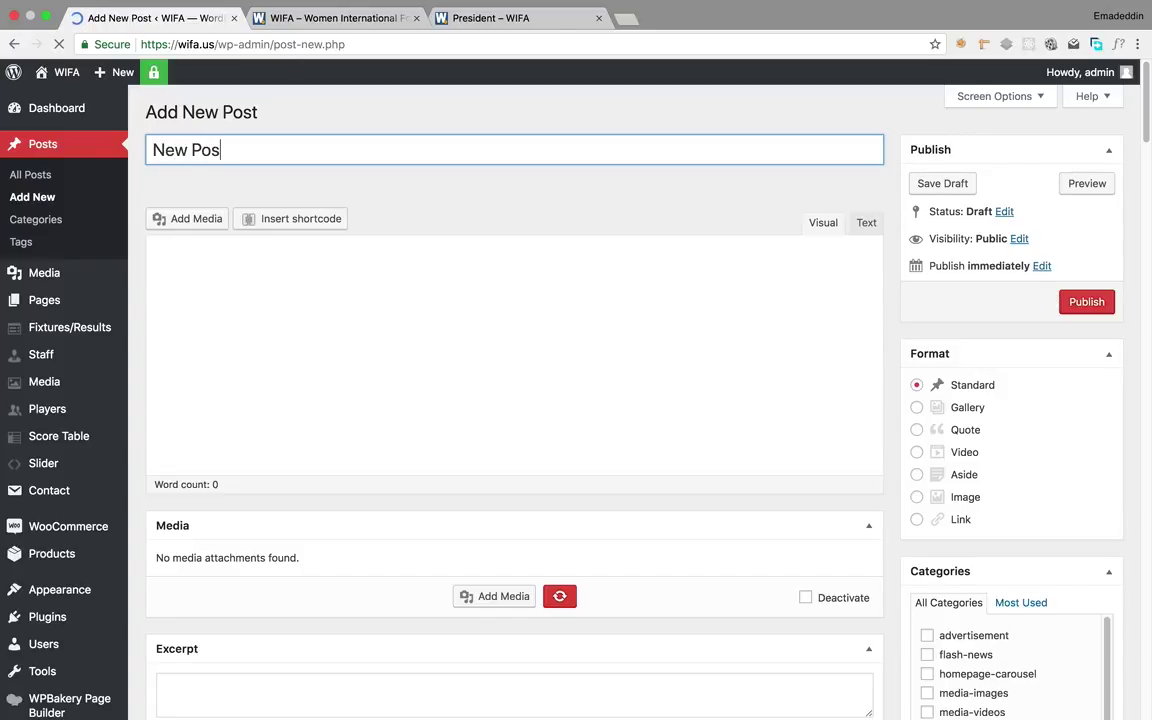
pyautogui.write('New Post Title')
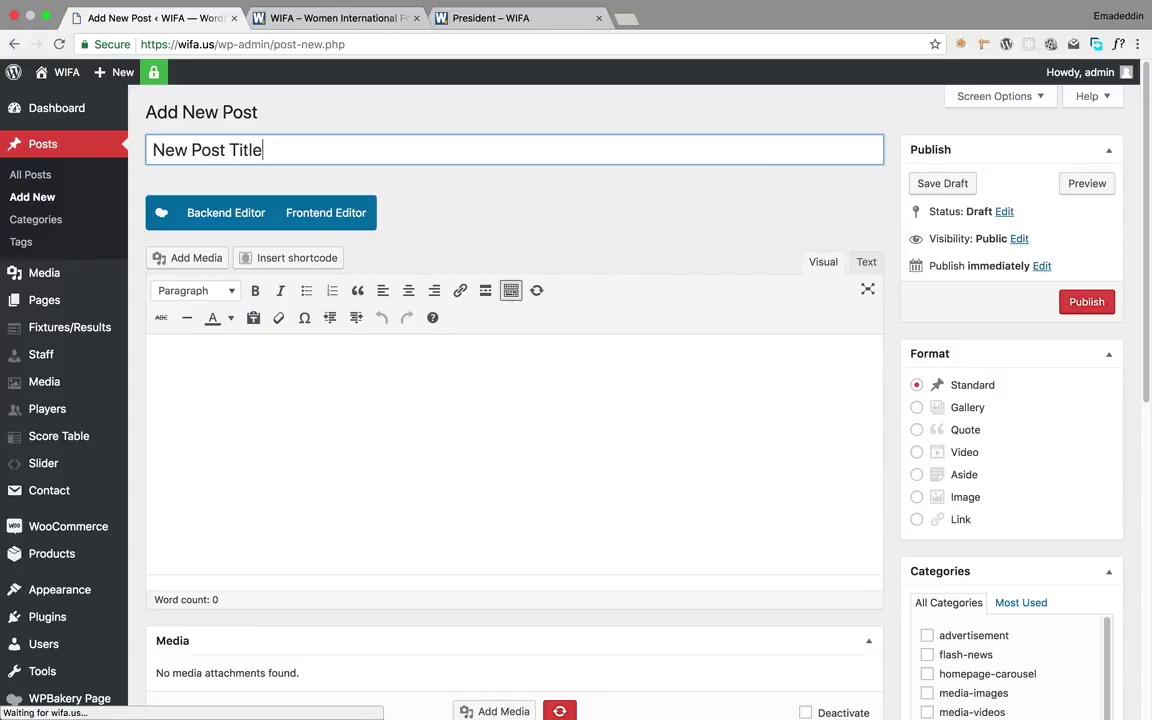
pyautogui.click(218, 212)
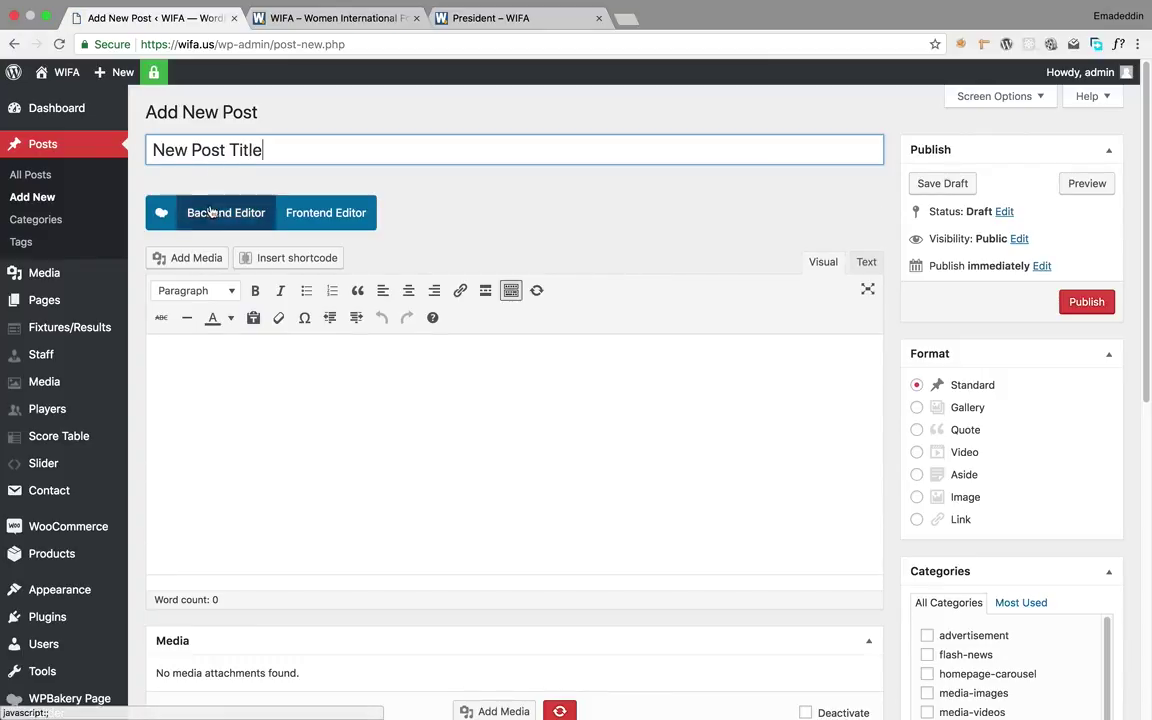
# Set player2.png from the media library as the post's featured image
pyautogui.scroll(-1, 513, 418)
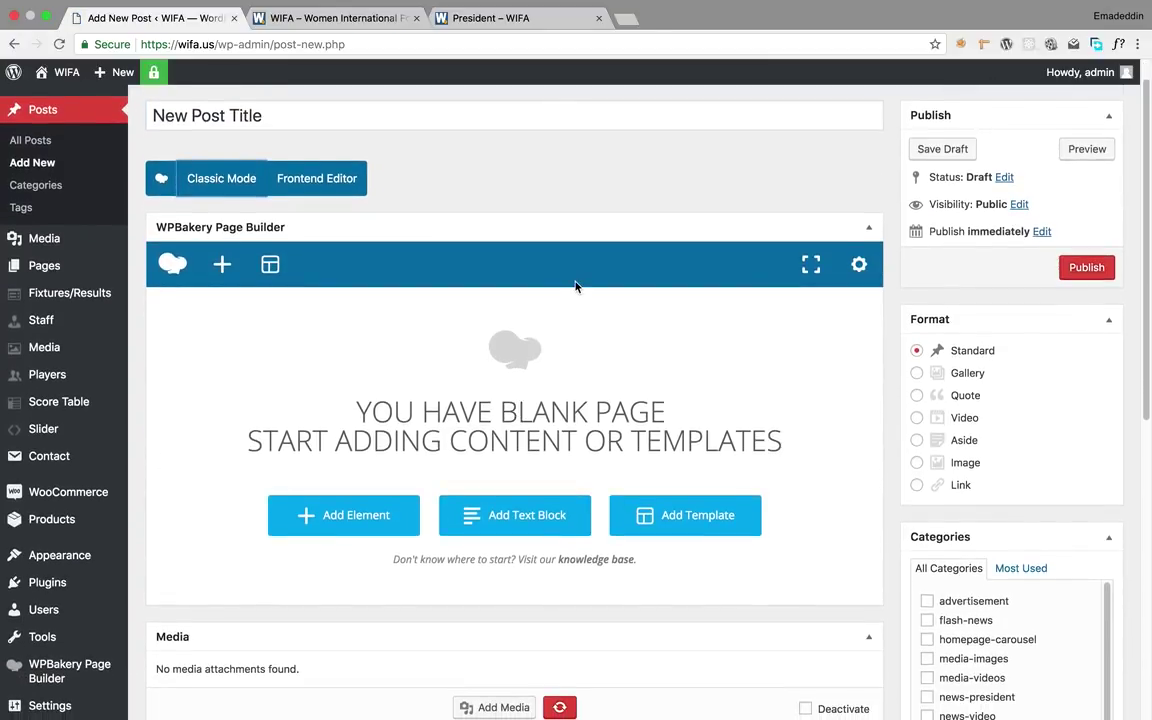
pyautogui.scroll(-5, 388, 333)
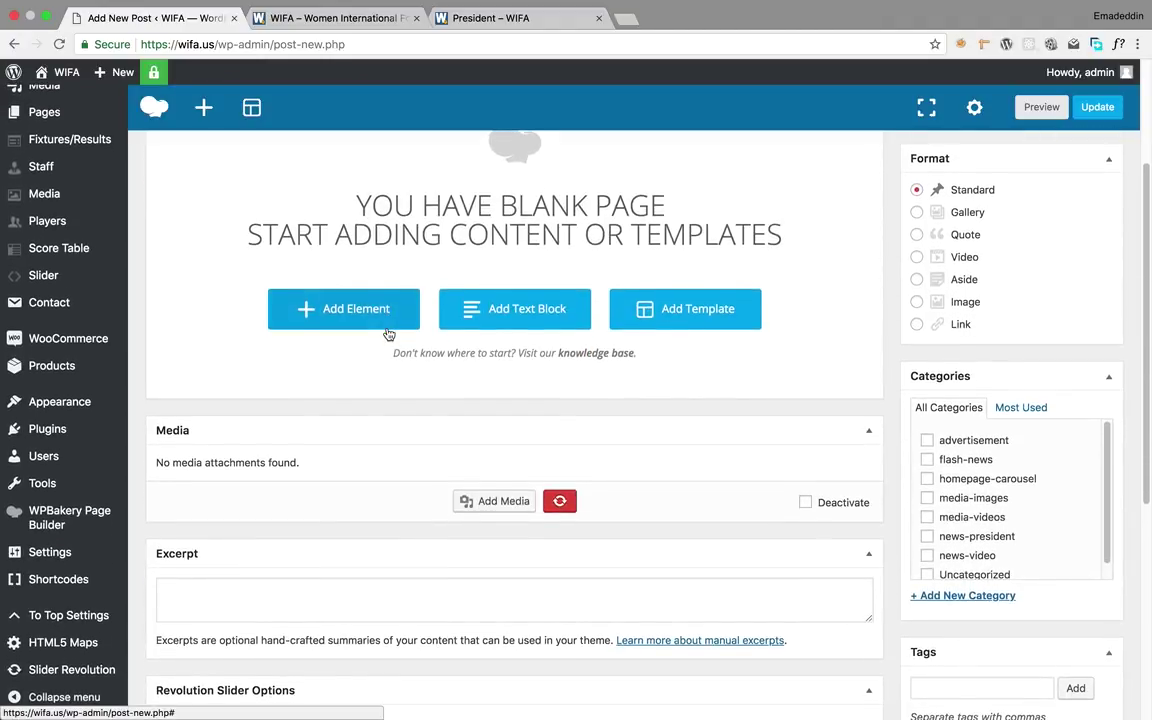
pyautogui.scroll(6, 388, 333)
pyautogui.scroll(-2, 388, 333)
pyautogui.scroll(2, 383, 240)
pyautogui.scroll(-6, 383, 240)
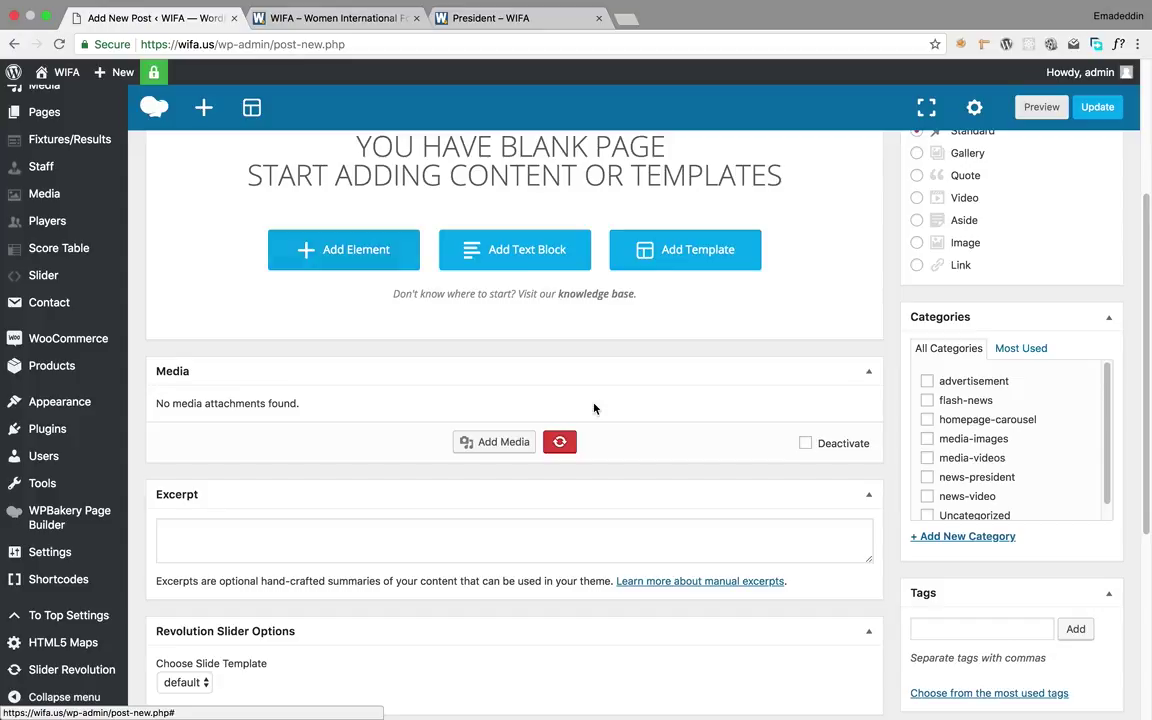
pyautogui.scroll(-7, 597, 406)
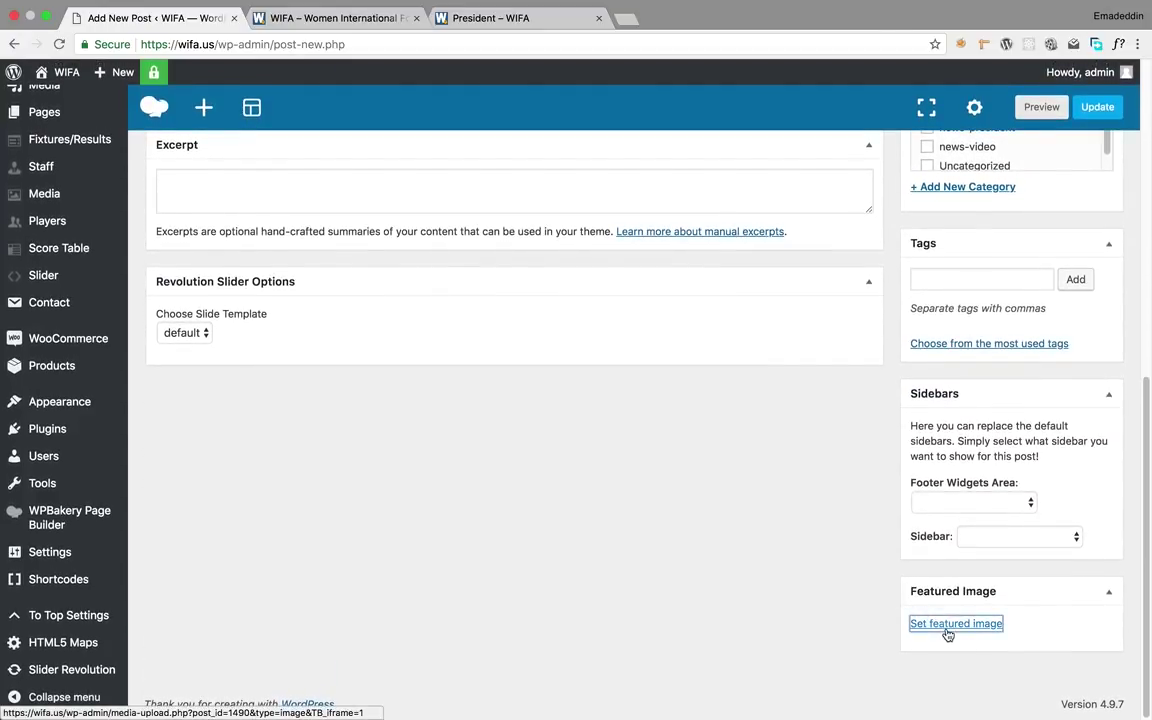
pyautogui.click(915, 621)
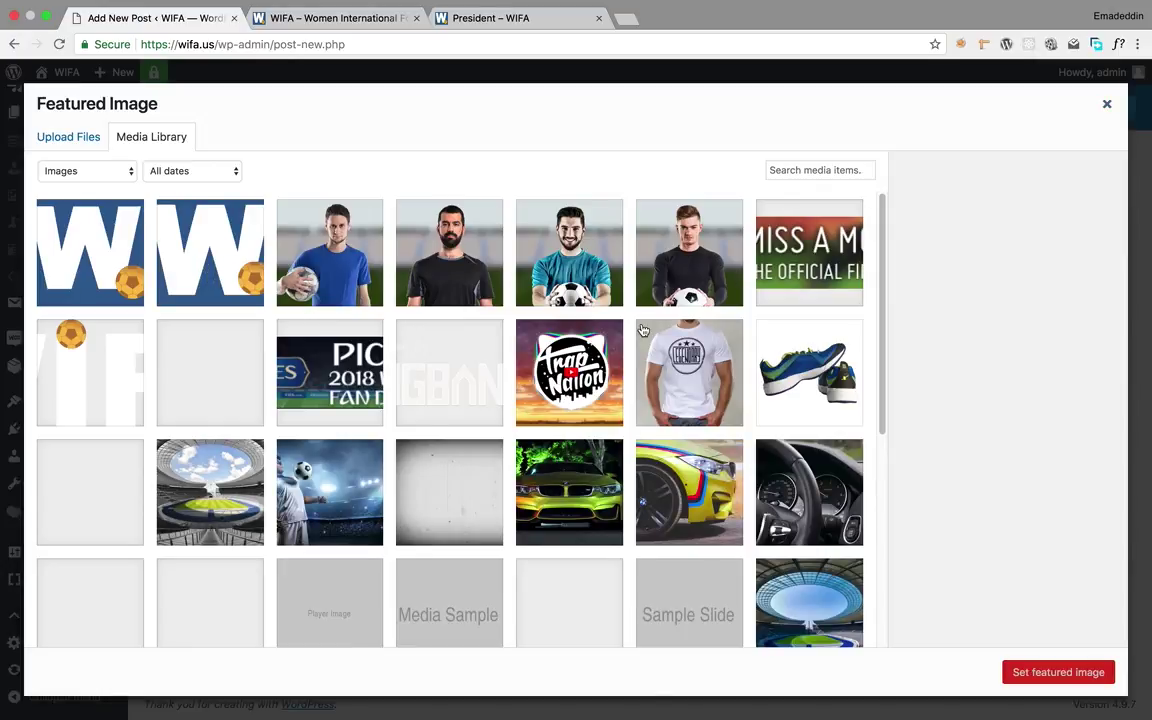
pyautogui.click(569, 274)
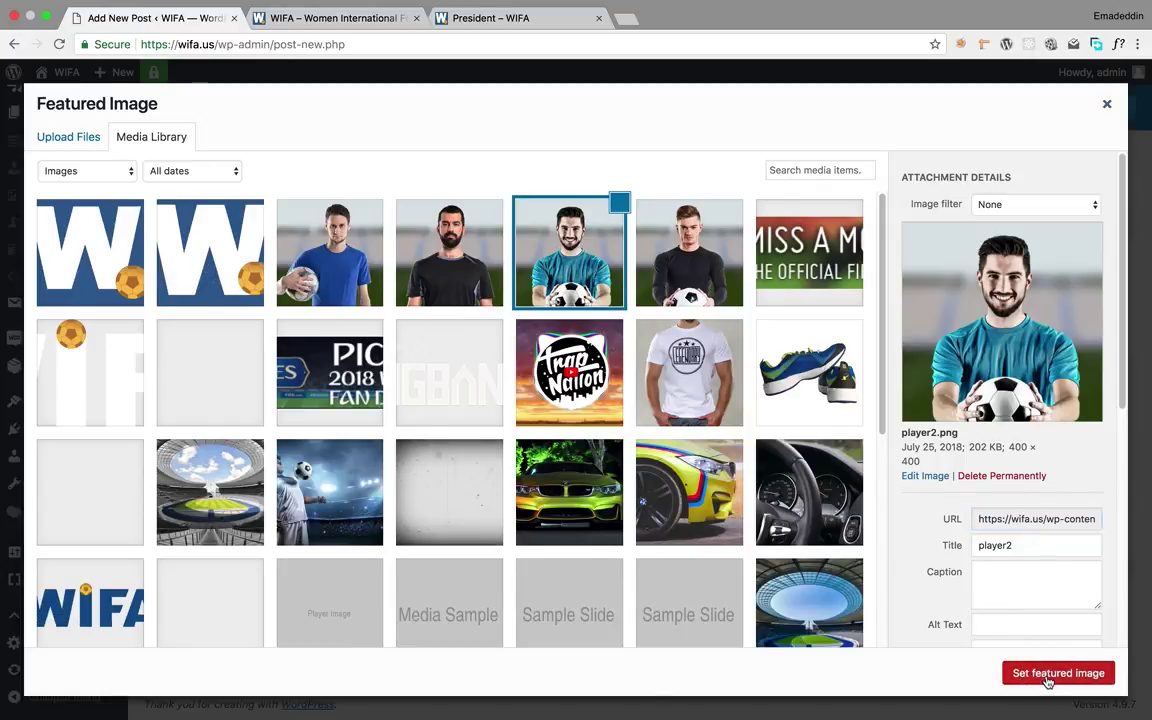
pyautogui.click(1012, 672)
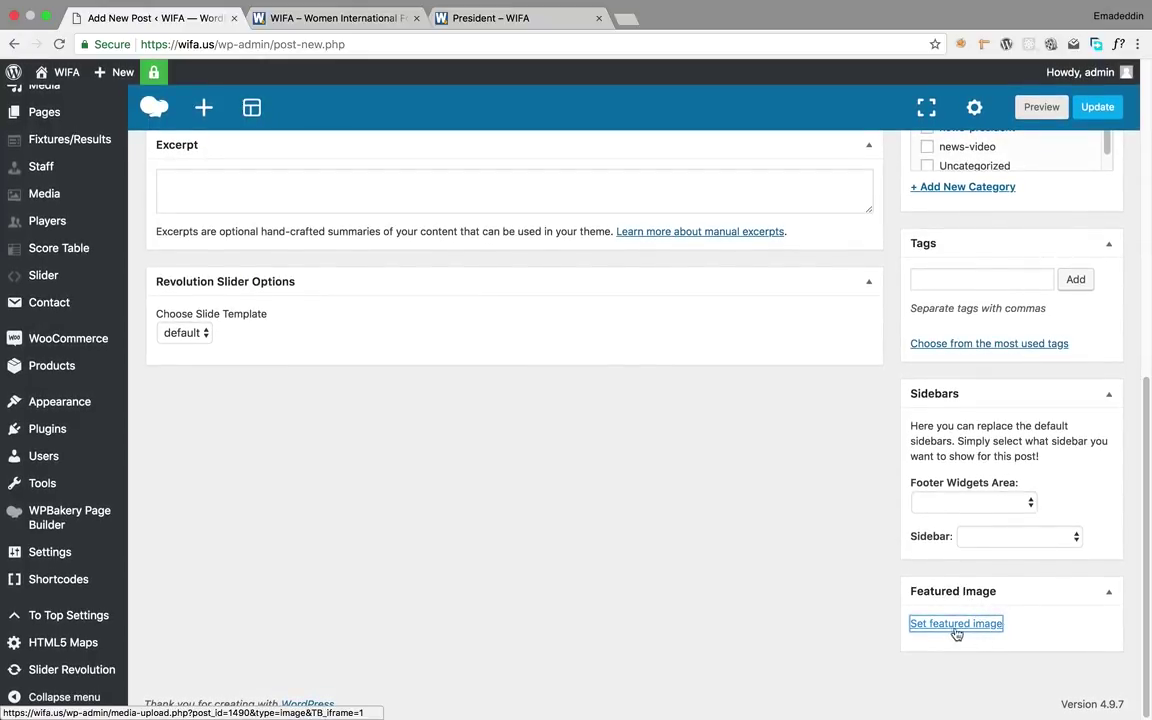
pyautogui.scroll(-3, 950, 610)
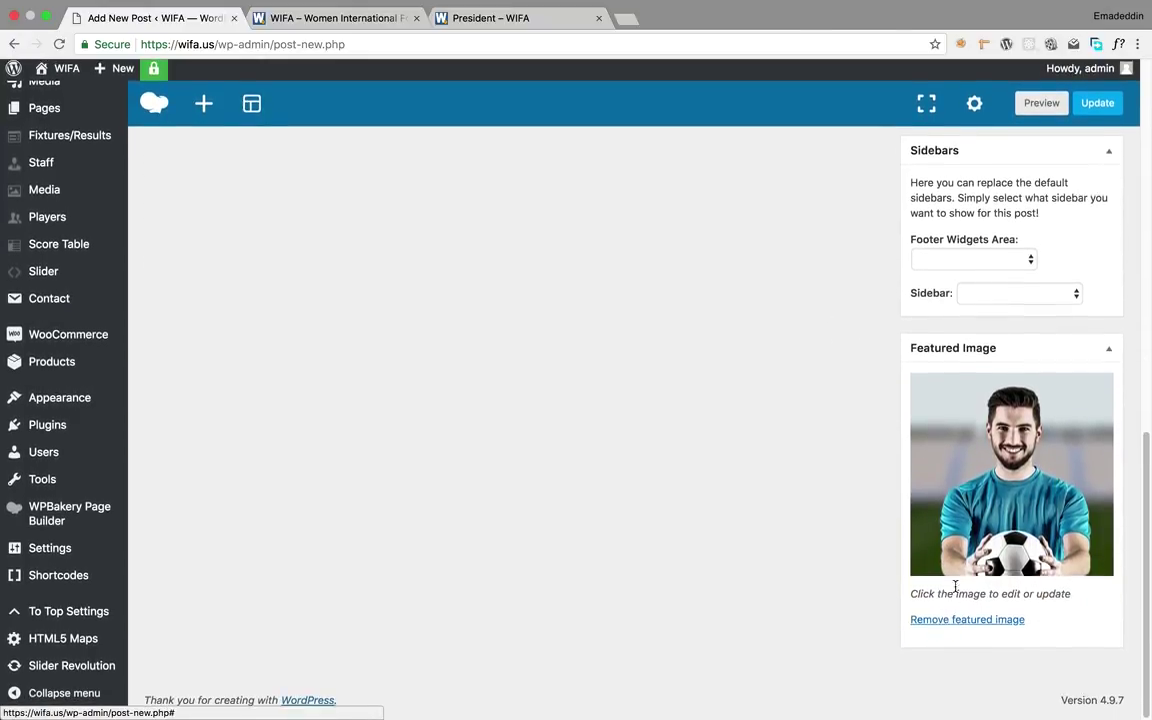
# Assign the post to the news-president category and publish it
pyautogui.scroll(10, 666, 468)
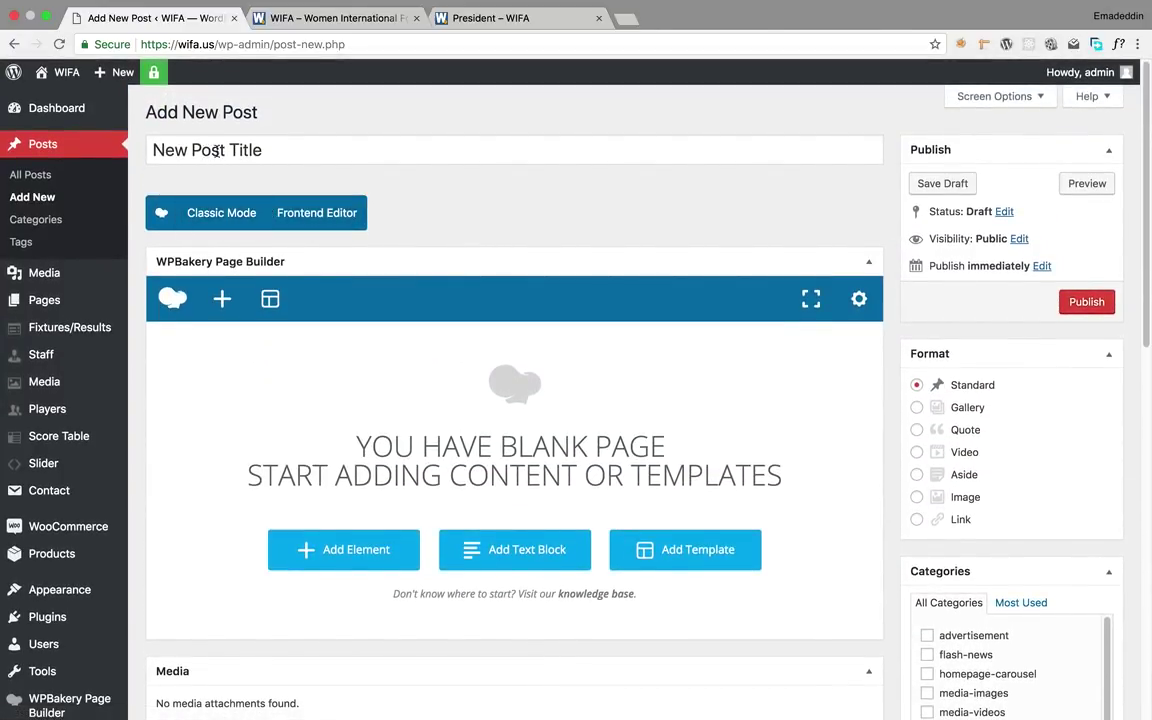
pyautogui.scroll(-10, 465, 218)
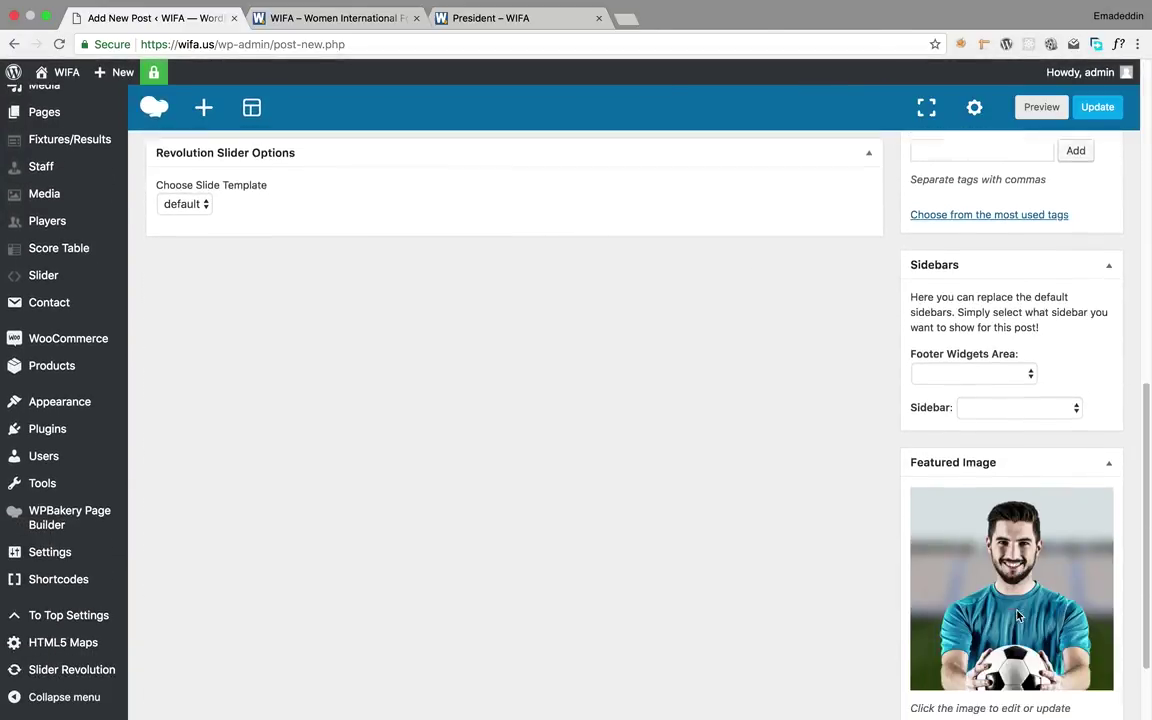
pyautogui.scroll(10, 820, 501)
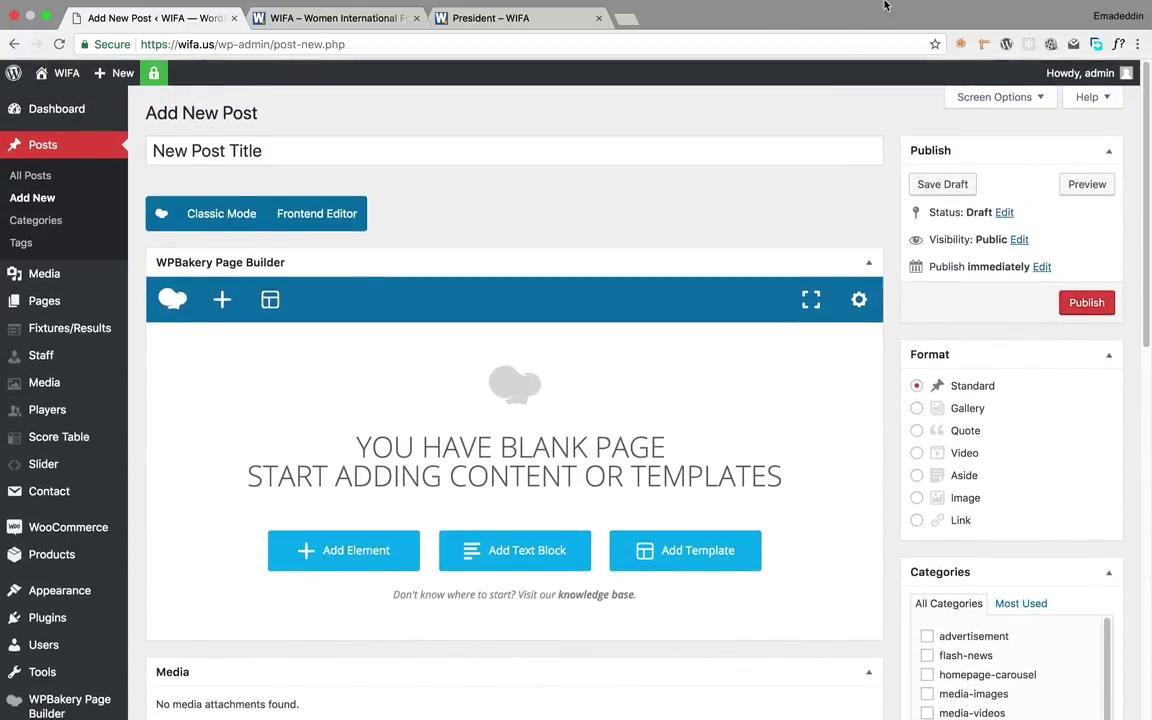
pyautogui.scroll(-5, 680, 404)
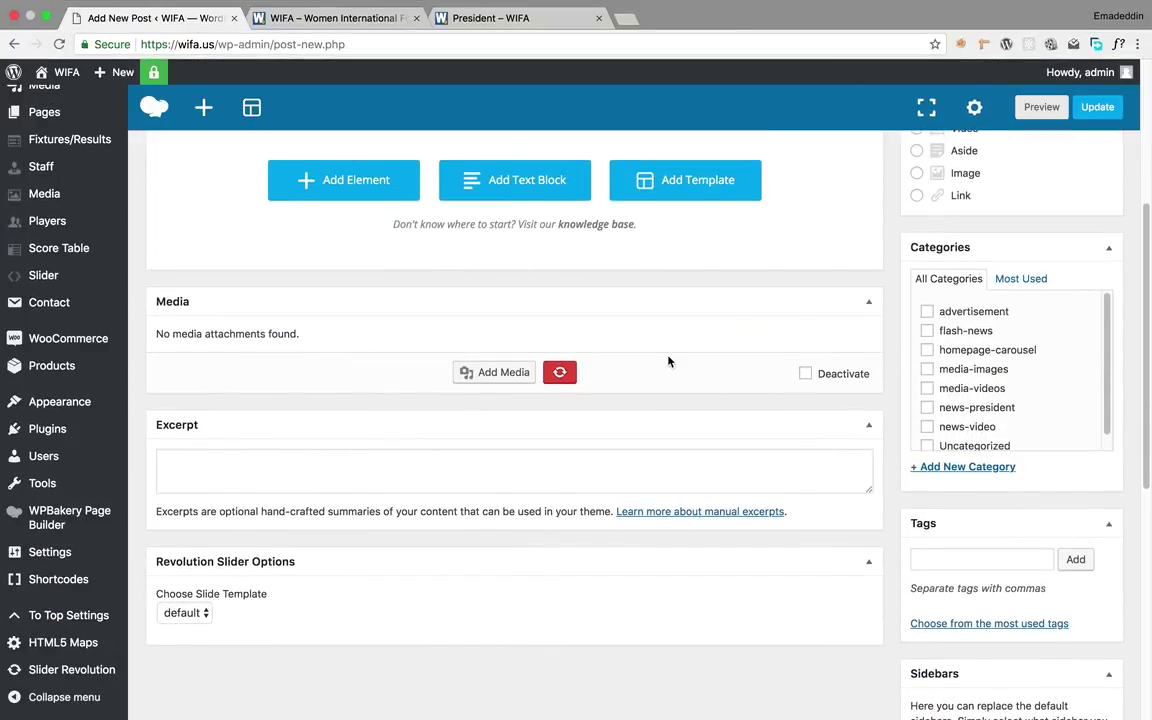
pyautogui.click(481, 24)
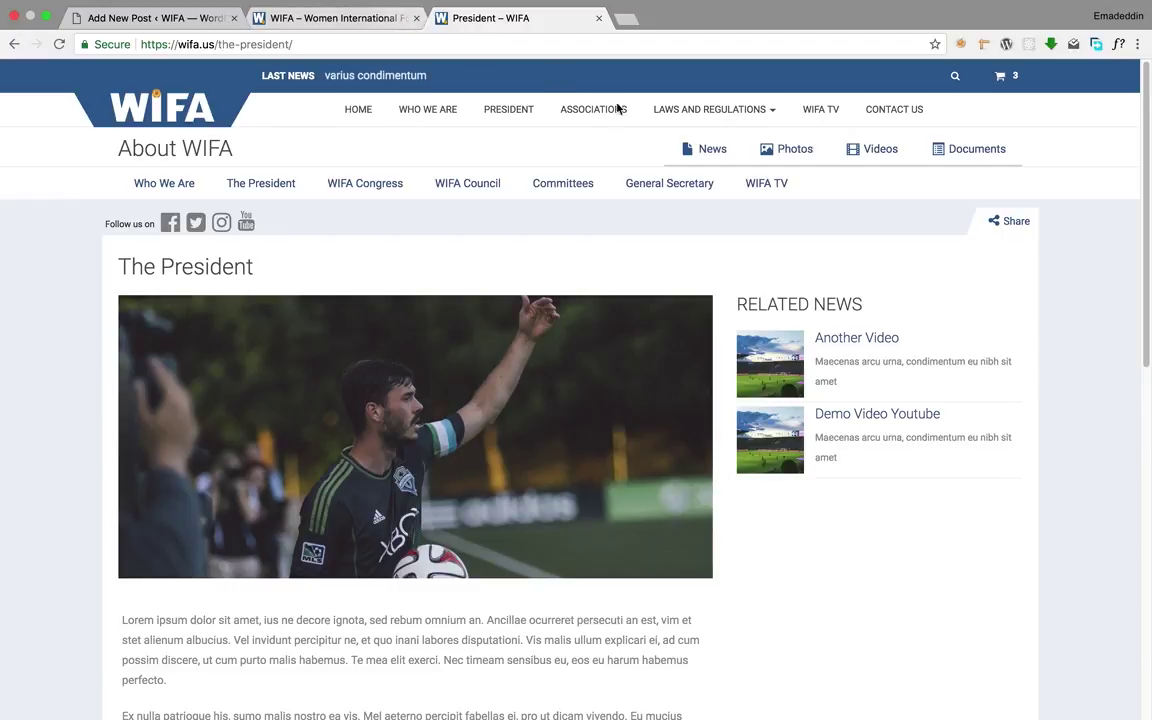
pyautogui.click(107, 20)
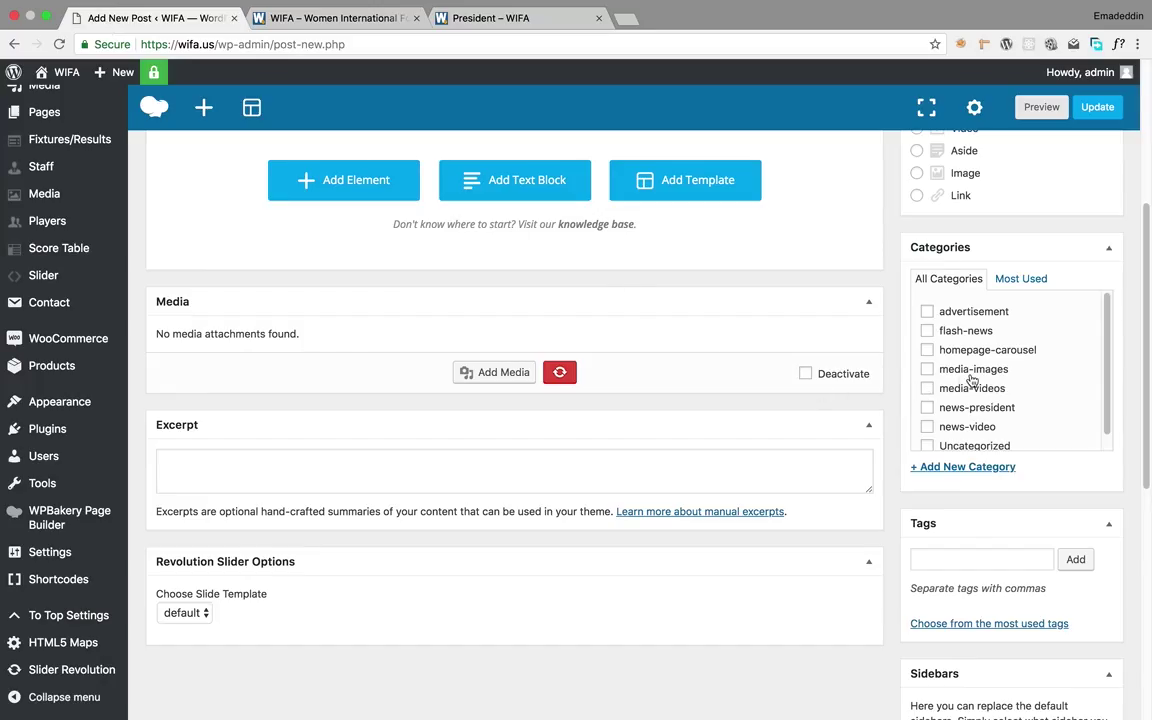
pyautogui.scroll(-1, 966, 379)
pyautogui.scroll(1, 966, 379)
pyautogui.scroll(-1, 947, 408)
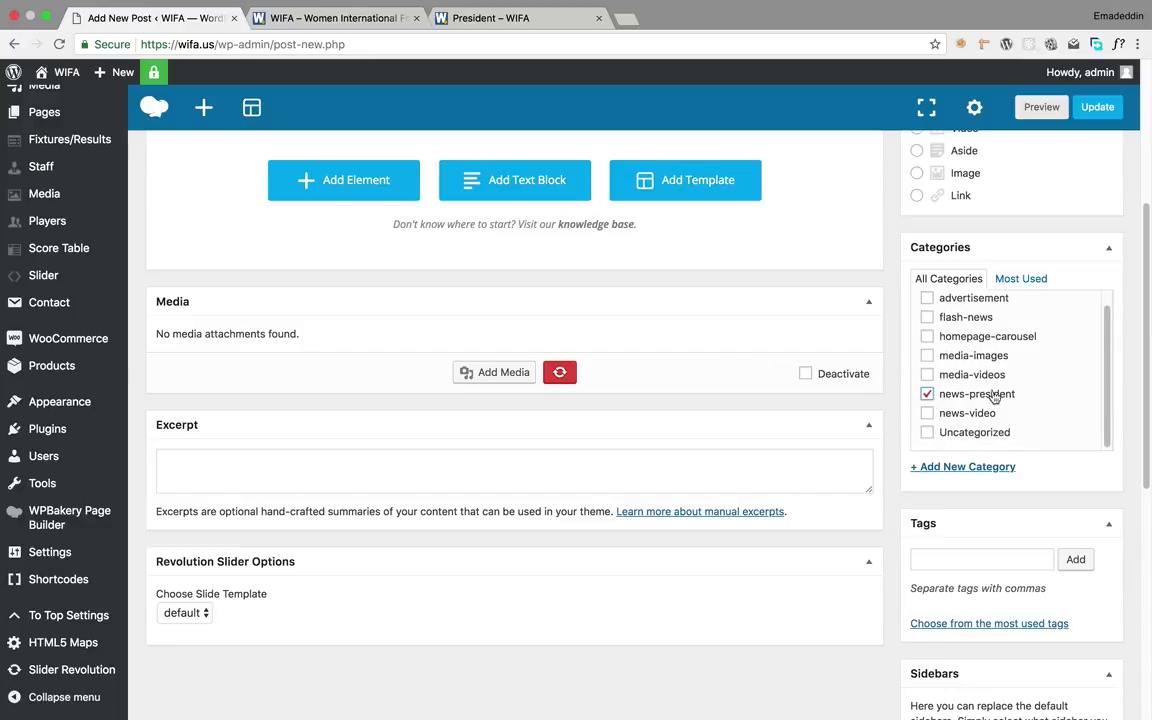
pyautogui.click(1097, 107)
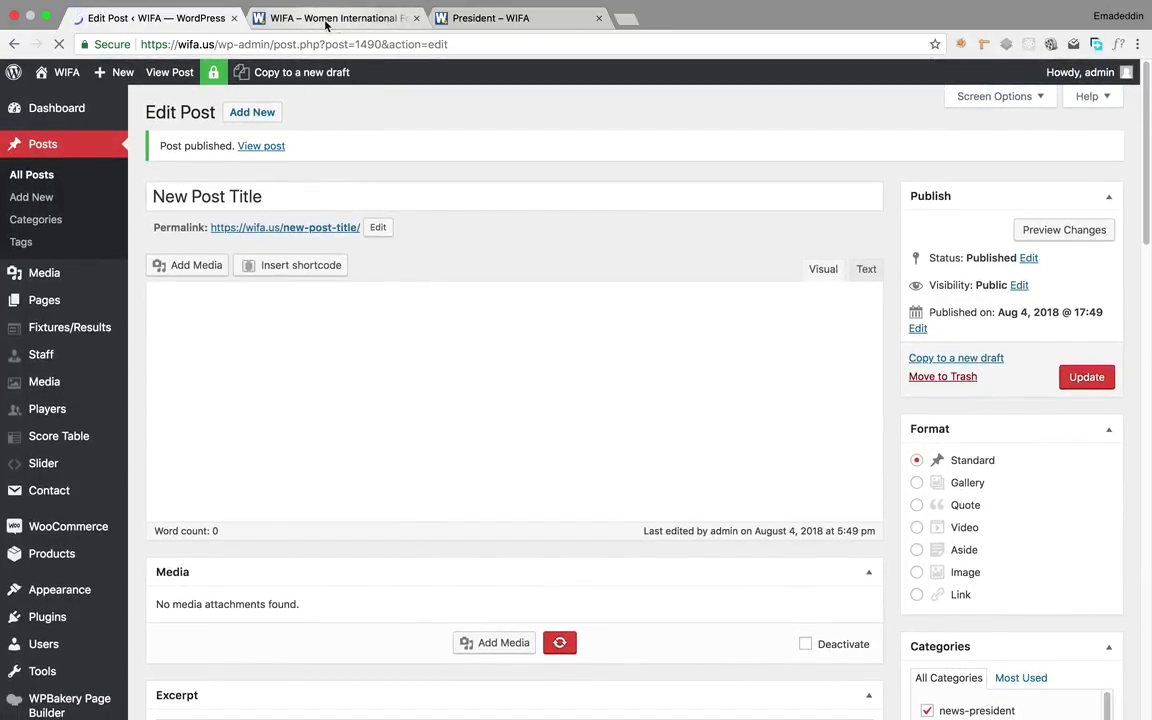
# Reload the home page and the President page to check the post under Latest News and Related News
pyautogui.click(325, 22)
pyautogui.click(57, 44)
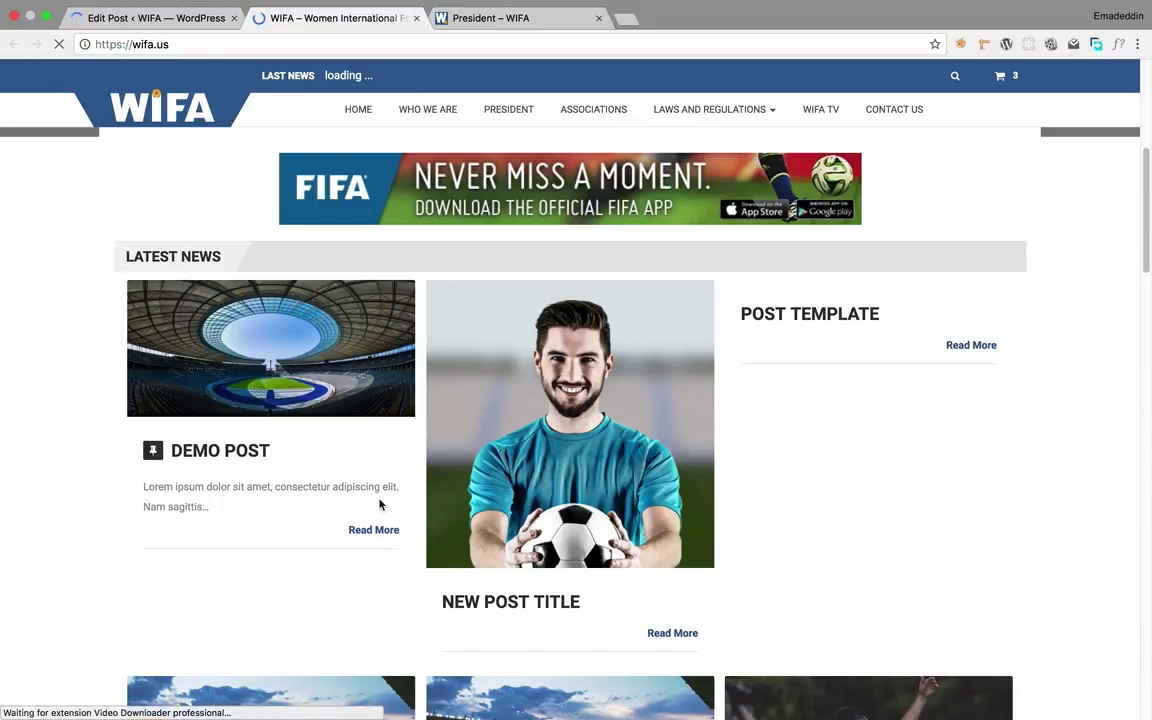
pyautogui.scroll(-2, 620, 477)
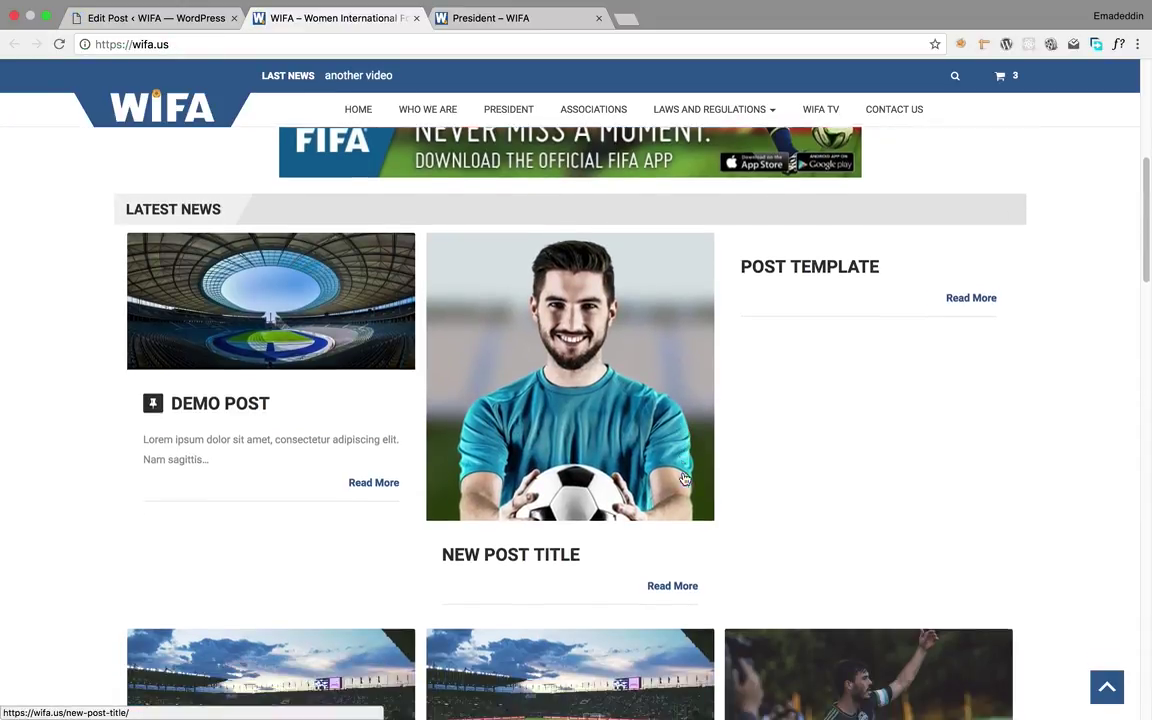
pyautogui.scroll(-2, 600, 440)
pyautogui.scroll(3, 578, 429)
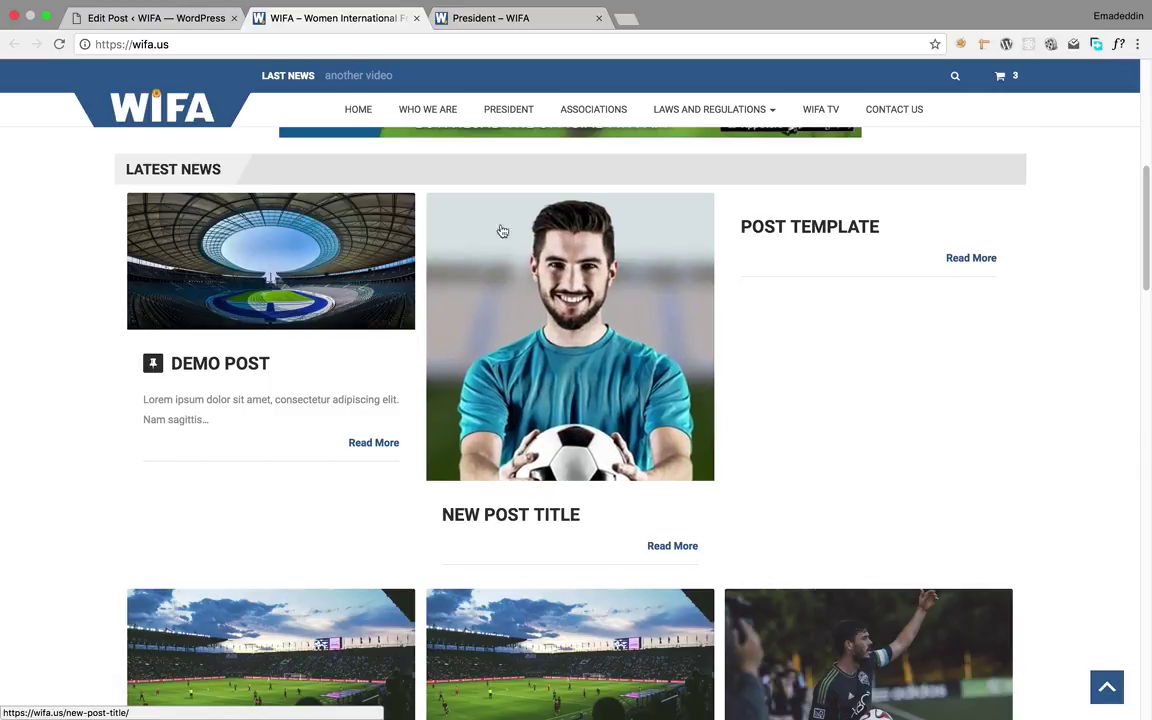
pyautogui.click(494, 24)
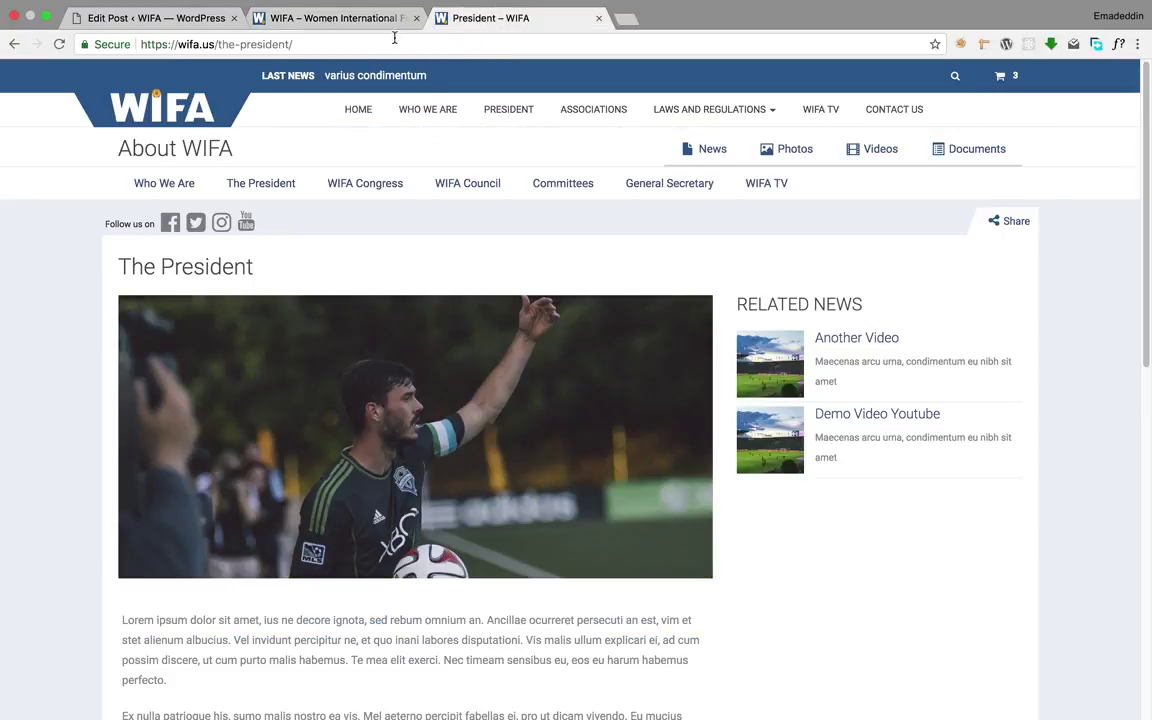
pyautogui.click(58, 44)
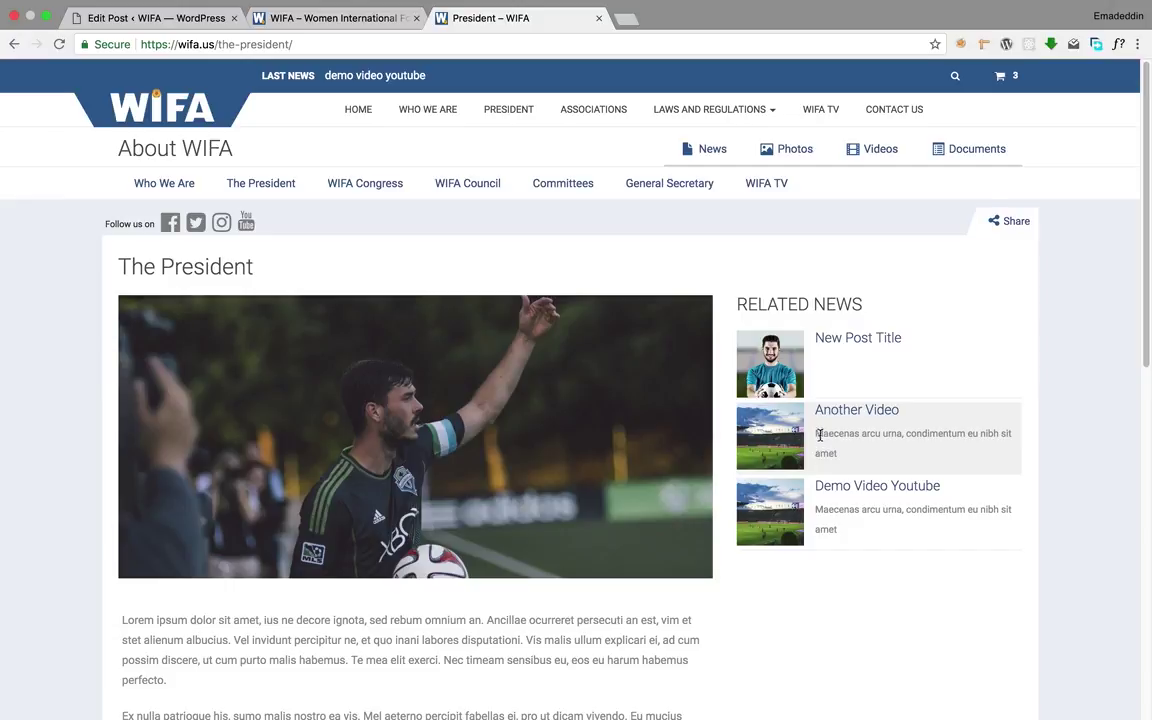
# Copy the first paragraph of the President page into the post's body in classic mode and update the post
pyautogui.moveTo(121, 617); pyautogui.dragTo(193, 687)
pyautogui.press('super+c')
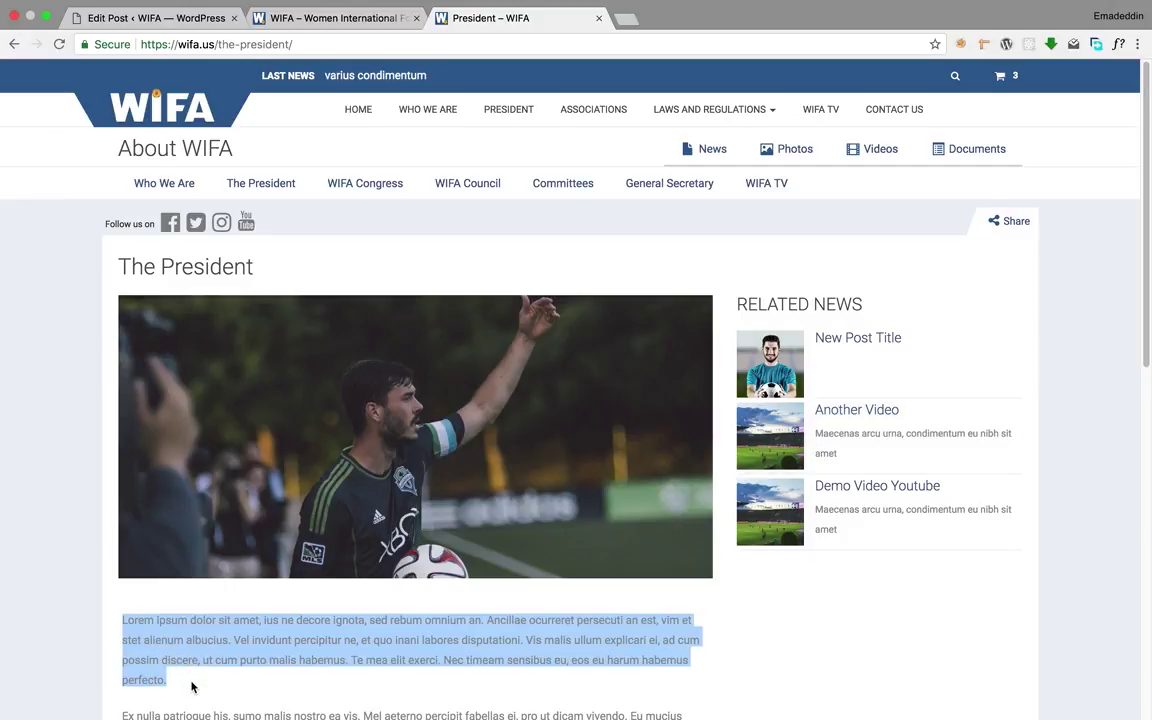
pyautogui.click(150, 18)
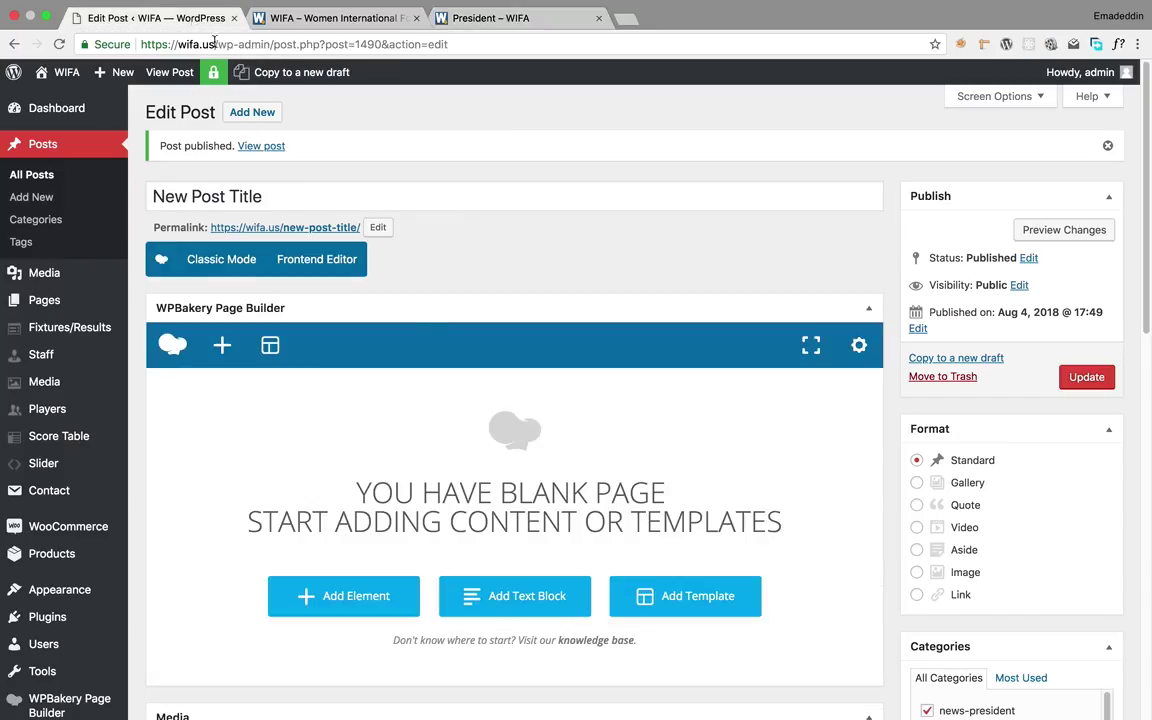
pyautogui.scroll(-1, 395, 308)
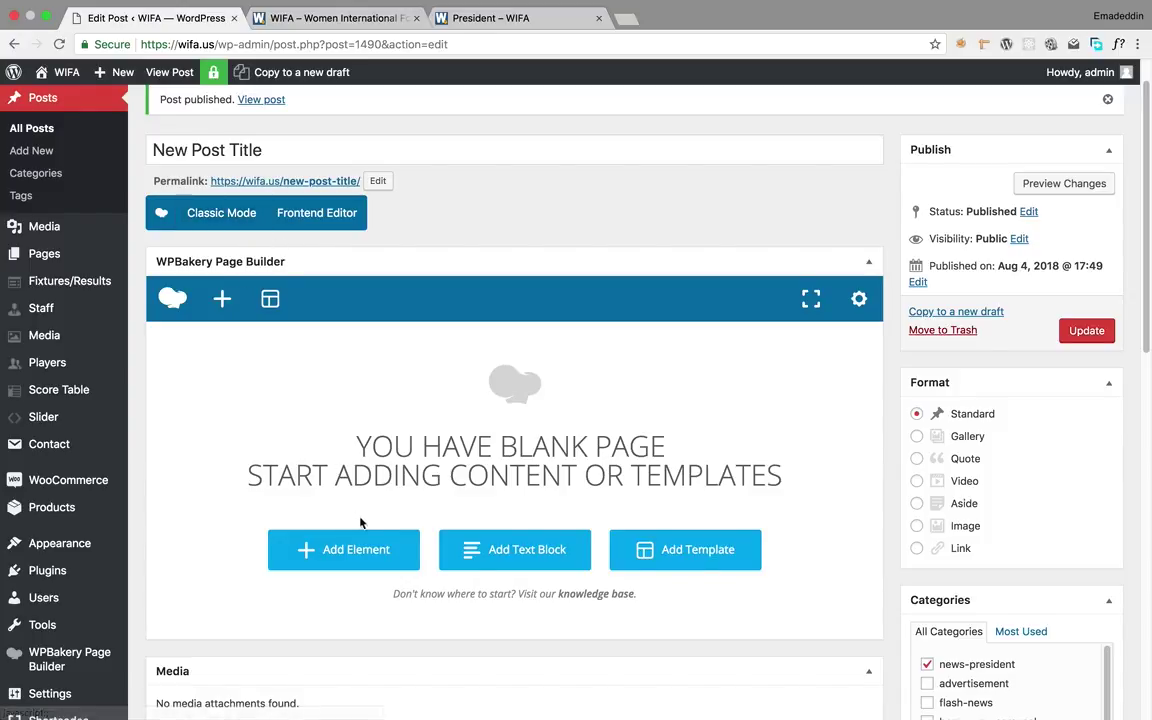
pyautogui.click(215, 229)
pyautogui.click(339, 401)
pyautogui.press('super+v')
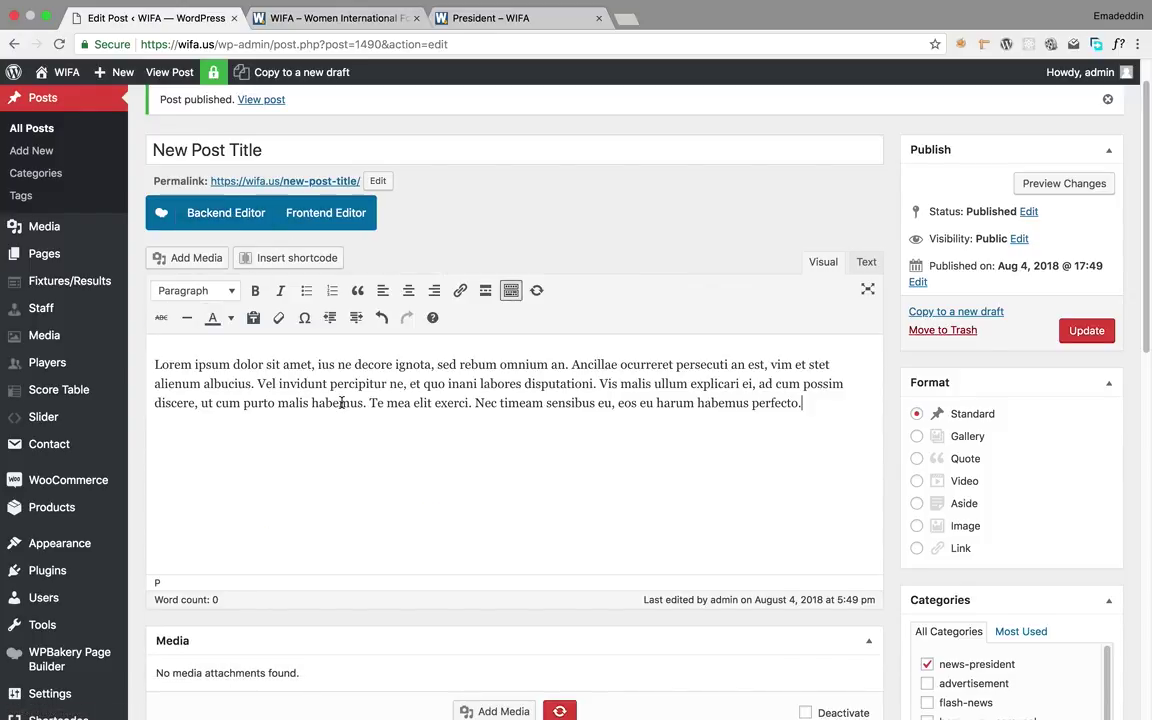
pyautogui.click(1086, 330)
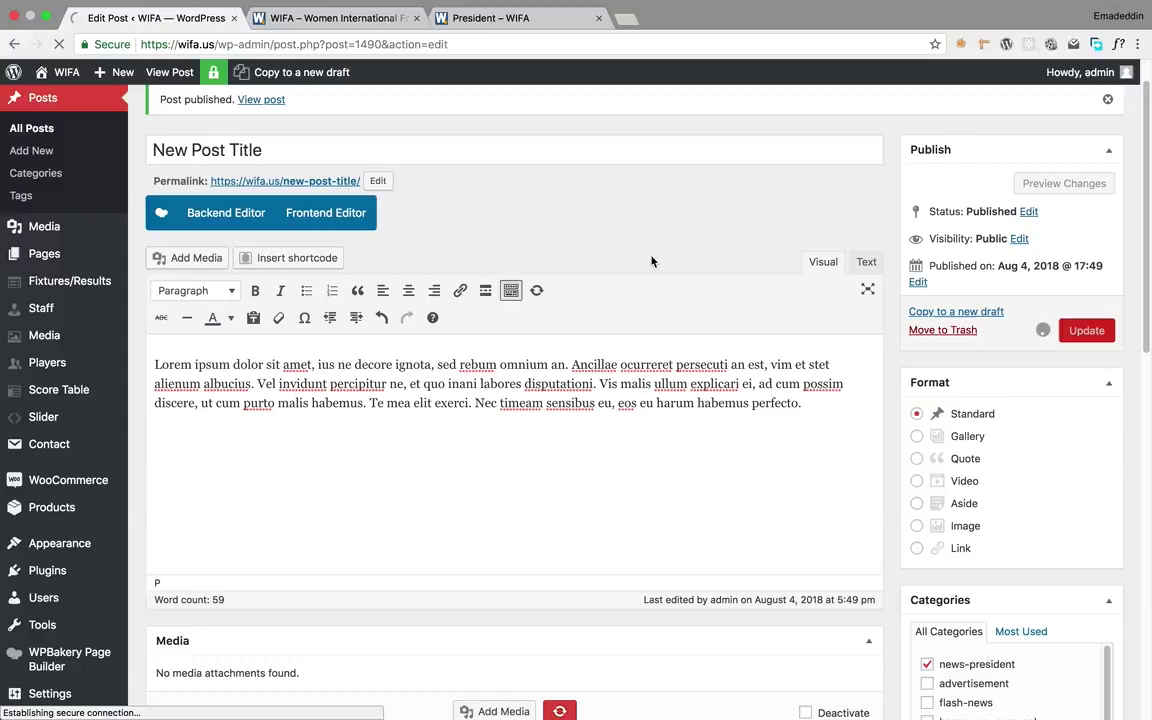
# Reload the President page to check the post's excerpt under Related News, and return to the post editor
pyautogui.click(512, 18)
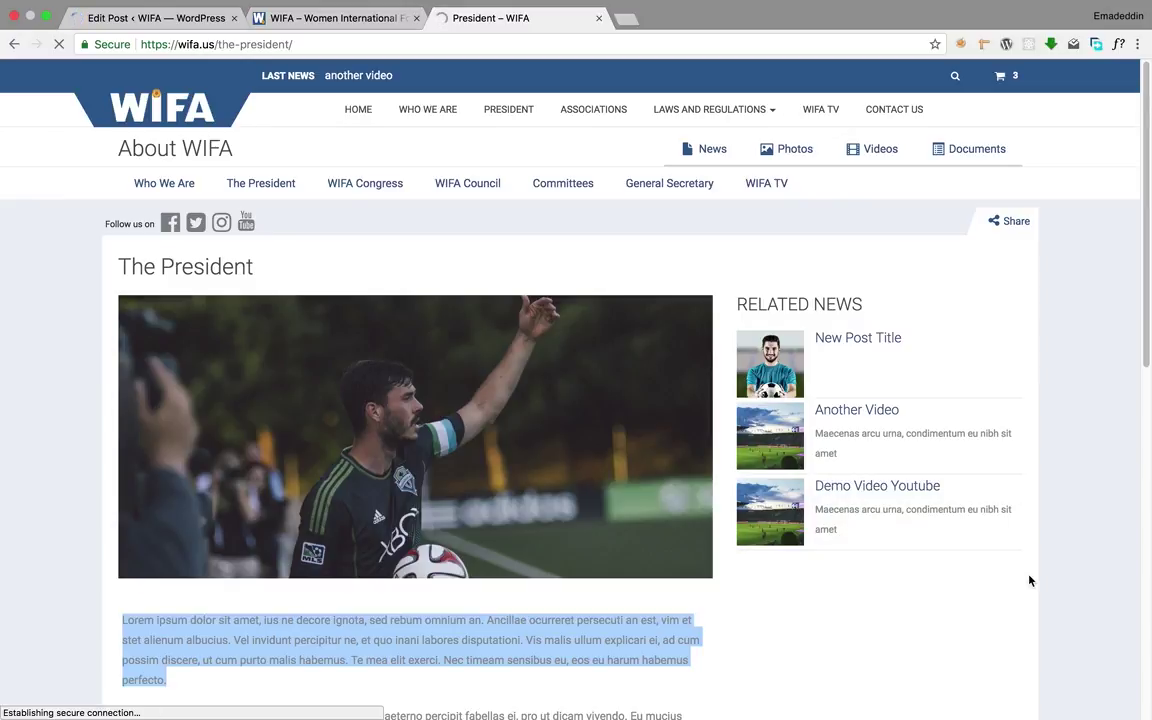
pyautogui.click(633, 622)
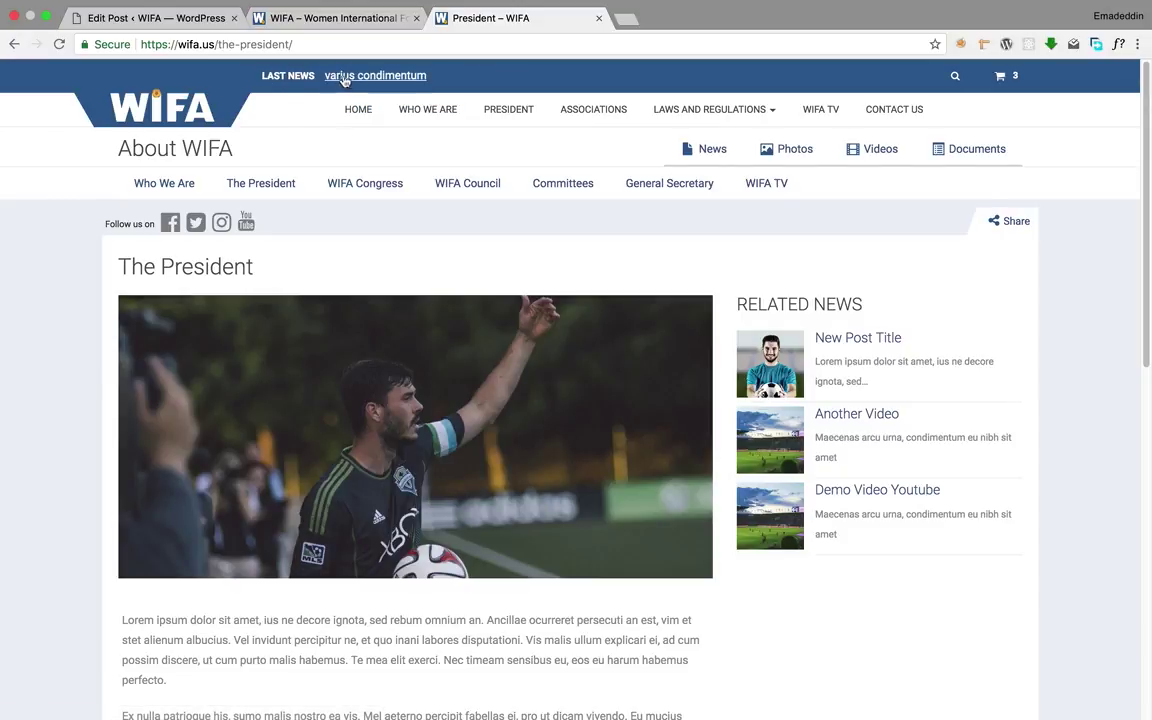
pyautogui.click(172, 20)
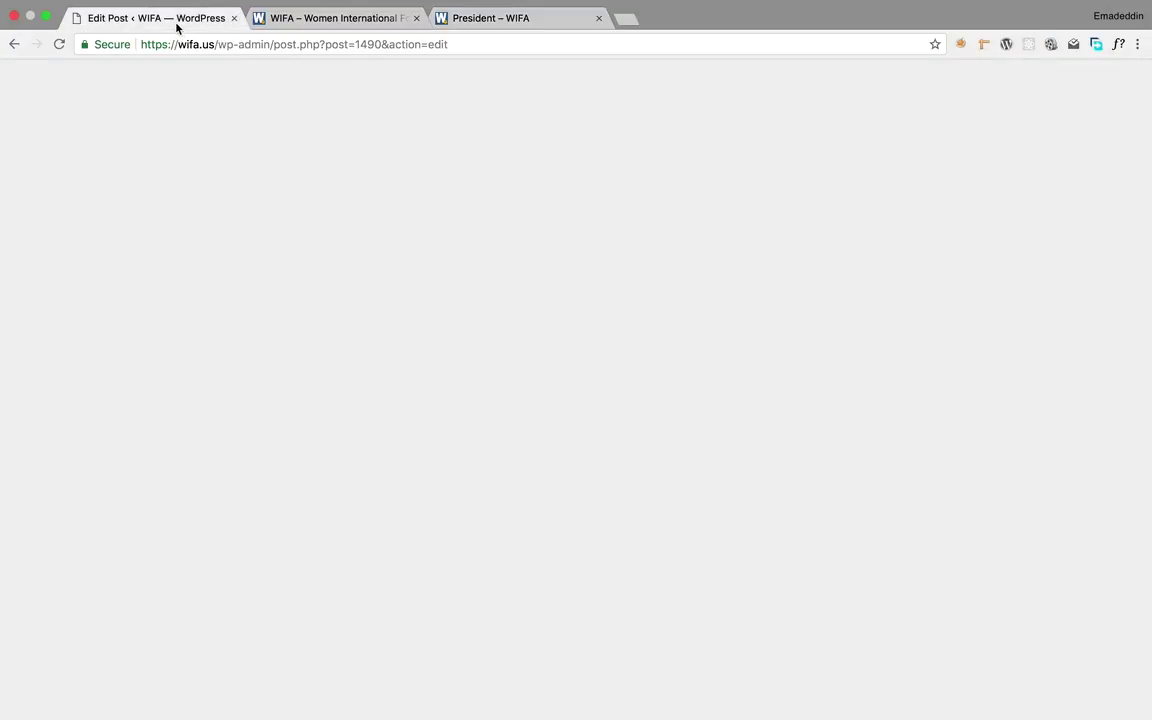
# Add the flash-news category to the post alongside news-president and update the post
pyautogui.scroll(-5, 530, 418)
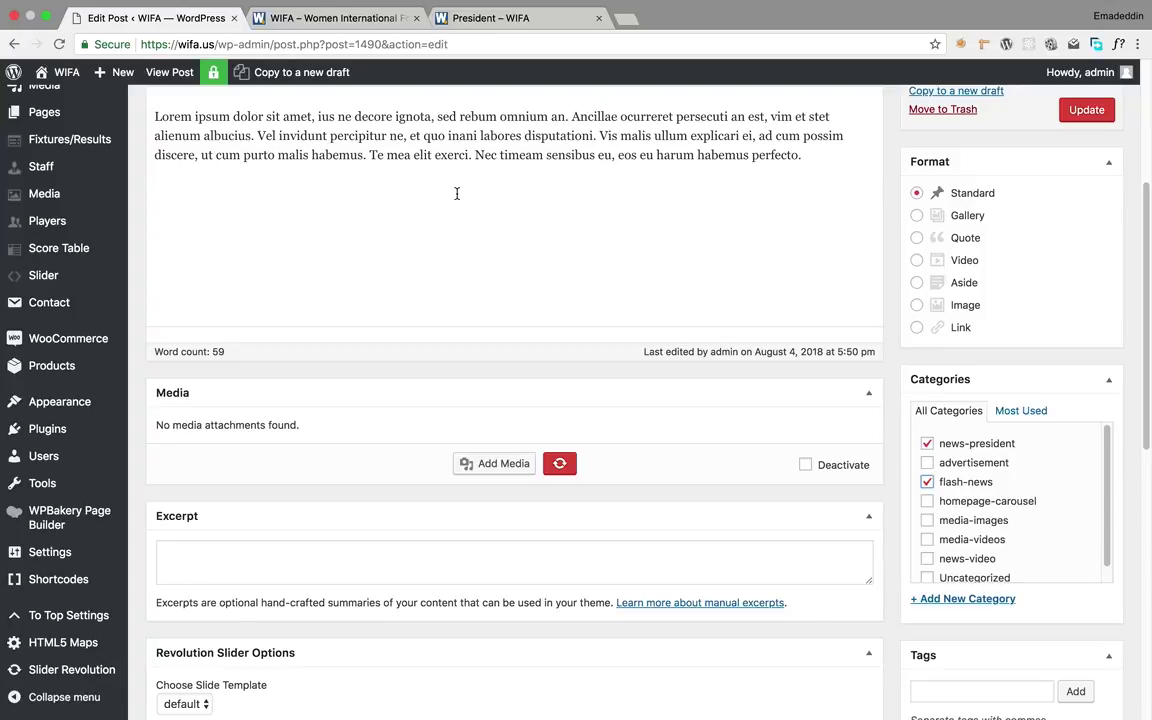
pyautogui.scroll(5, 487, 116)
pyautogui.click(370, 18)
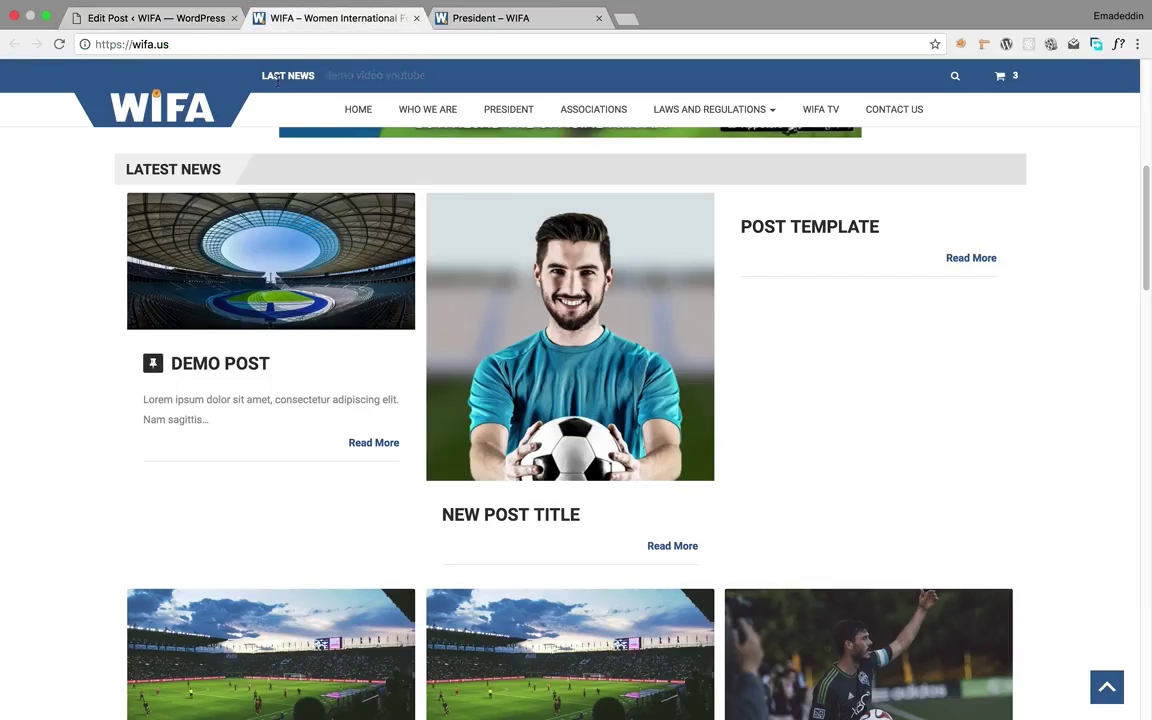
pyautogui.click(178, 24)
pyautogui.scroll(-5, 702, 472)
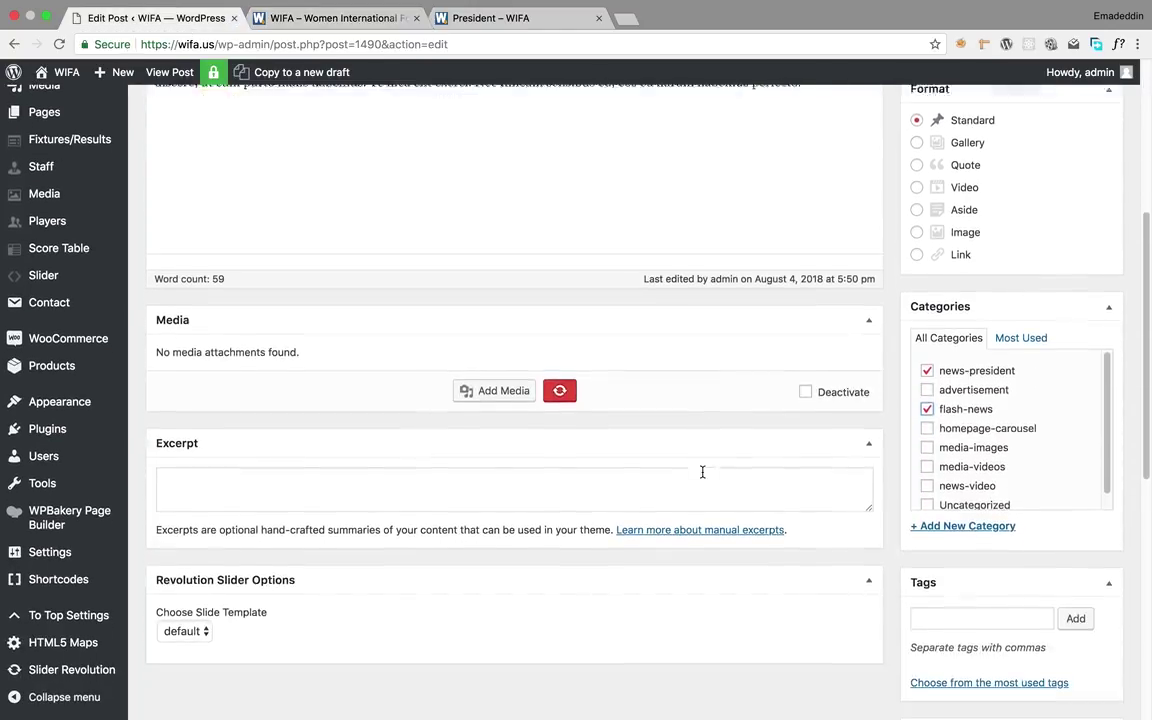
pyautogui.scroll(5, 960, 474)
pyautogui.scroll(-3, 985, 522)
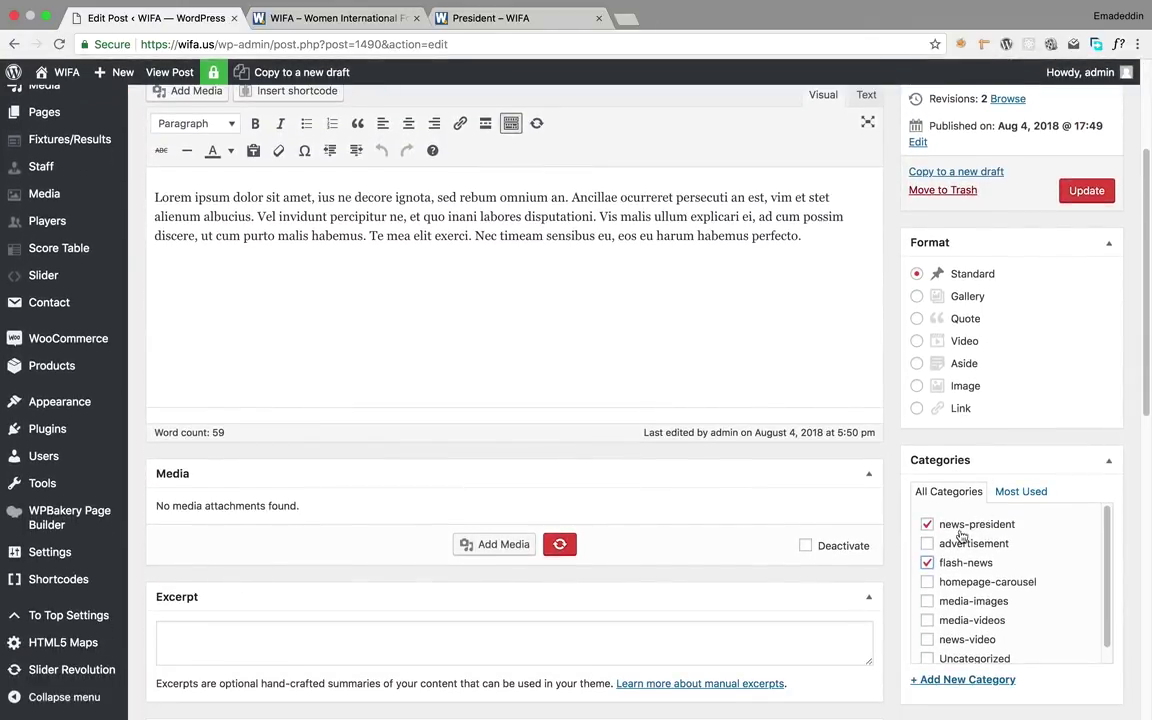
pyautogui.click(1086, 192)
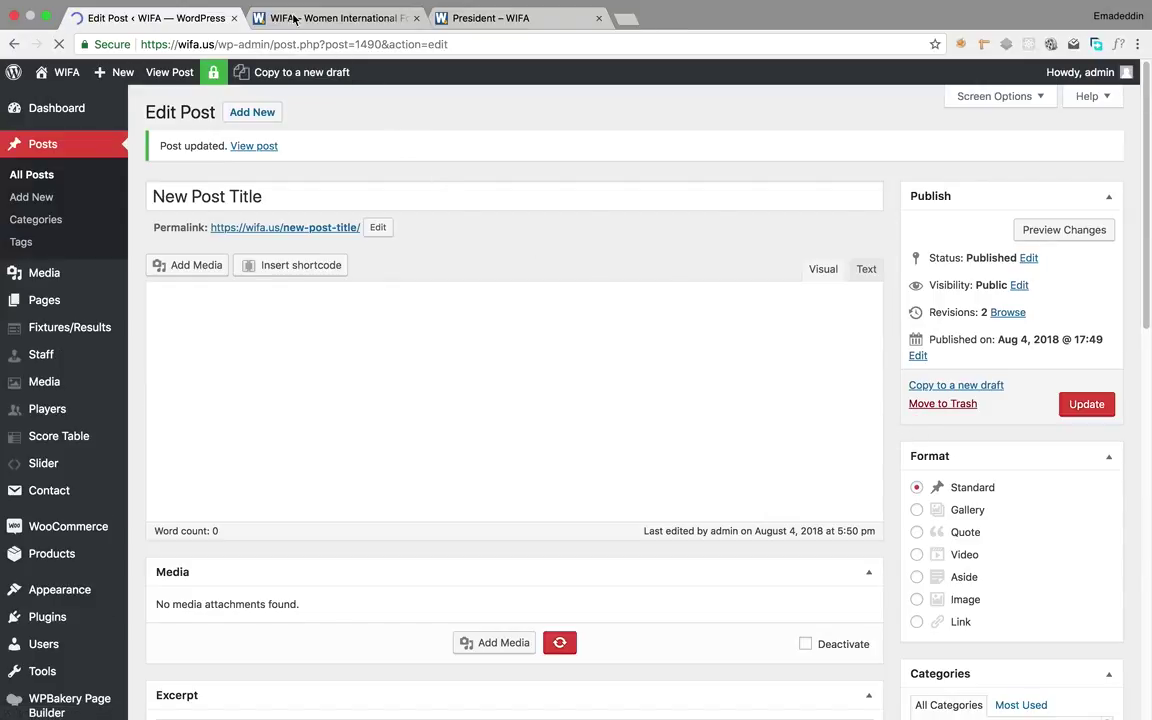
# Reload the home page and the President page to check for the new post in the Last News ticker
pyautogui.click(295, 19)
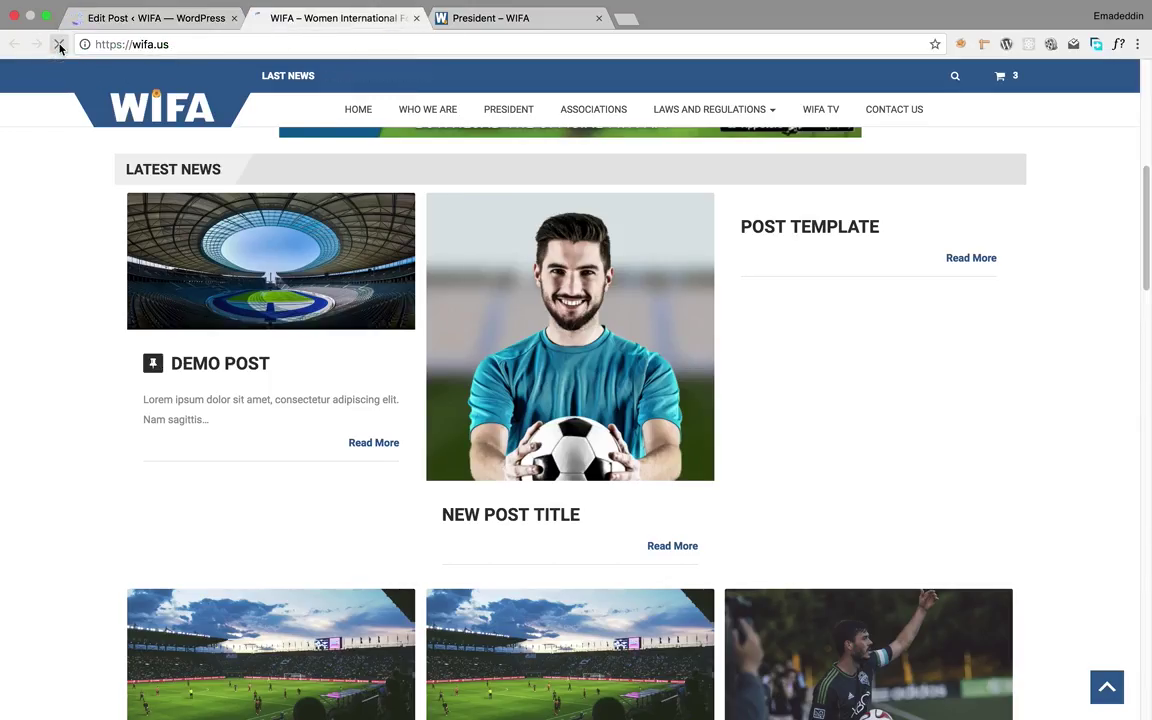
pyautogui.click(59, 44)
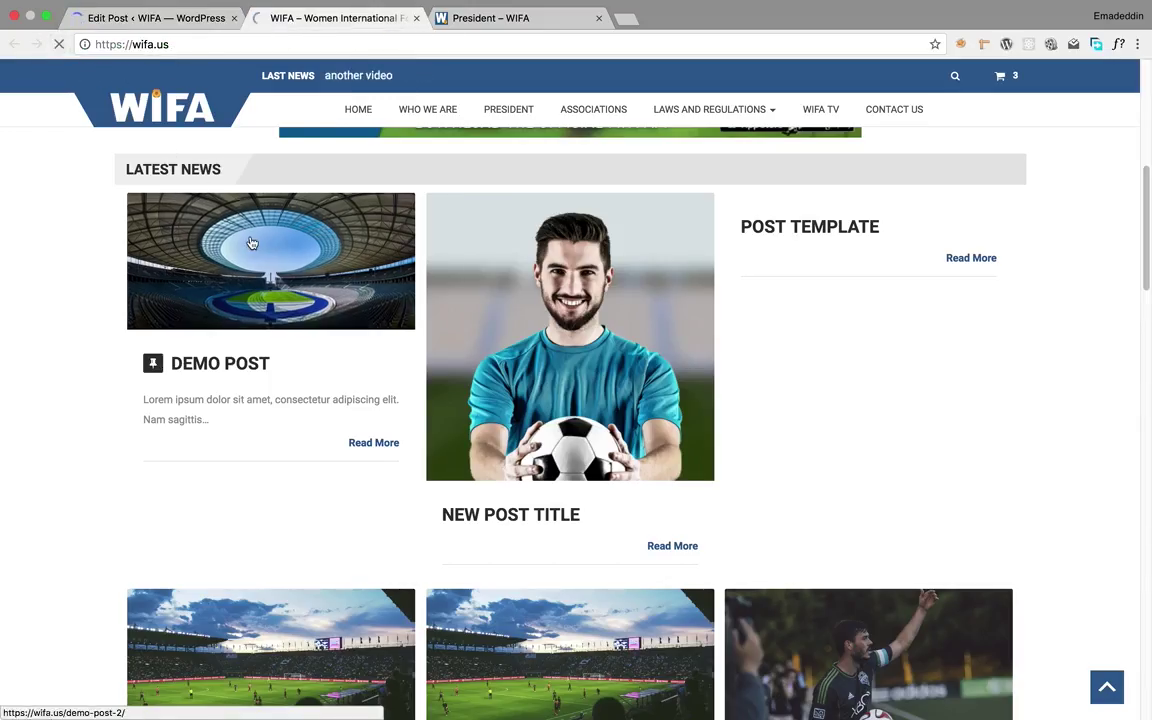
pyautogui.click(458, 19)
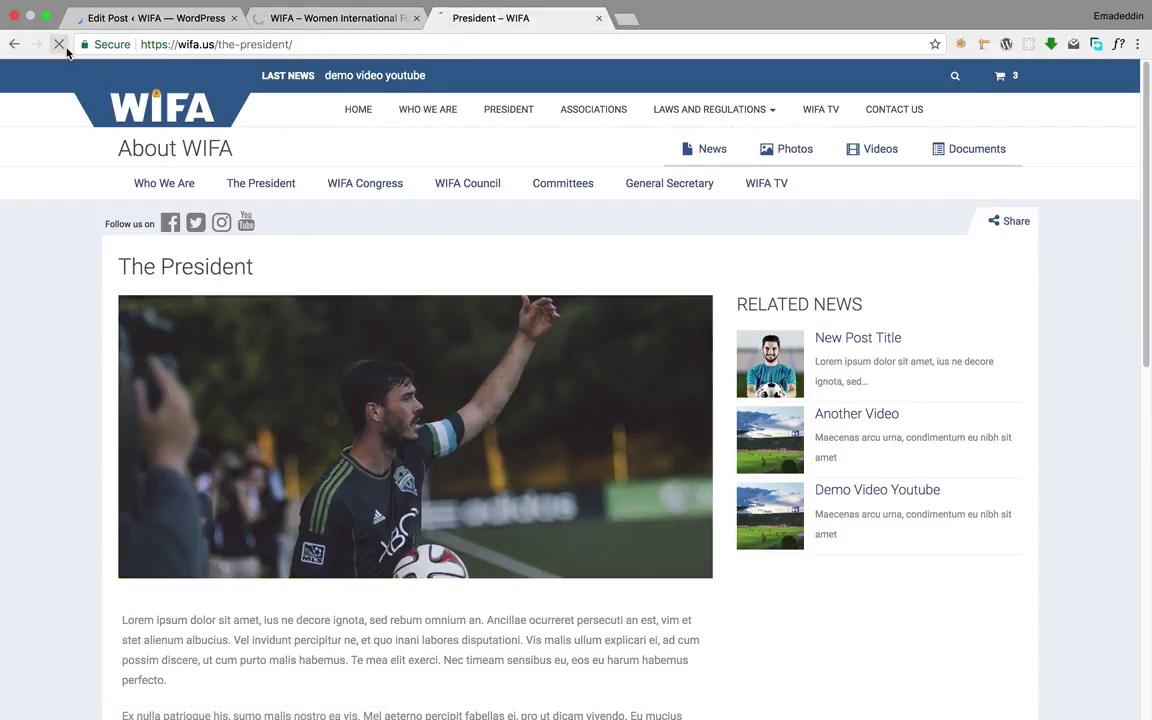
pyautogui.click(320, 18)
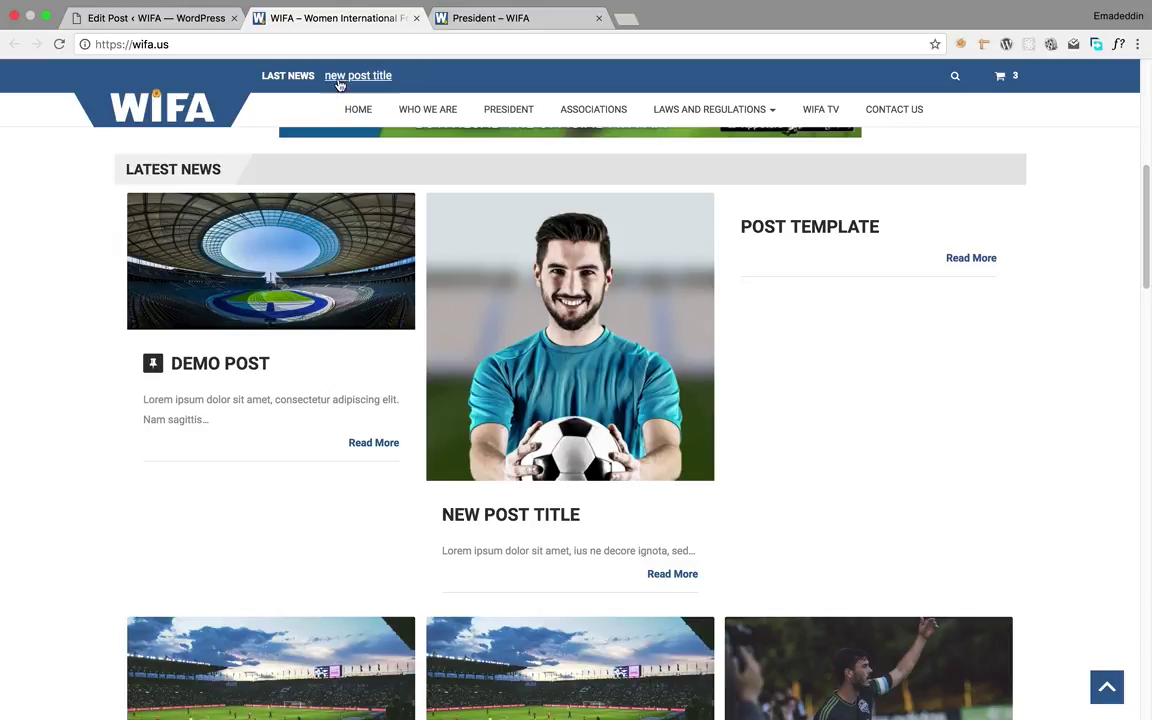
# Open the new post from the Last News ticker and compare its page with its Related News entry on the President page
pyautogui.click(344, 83)
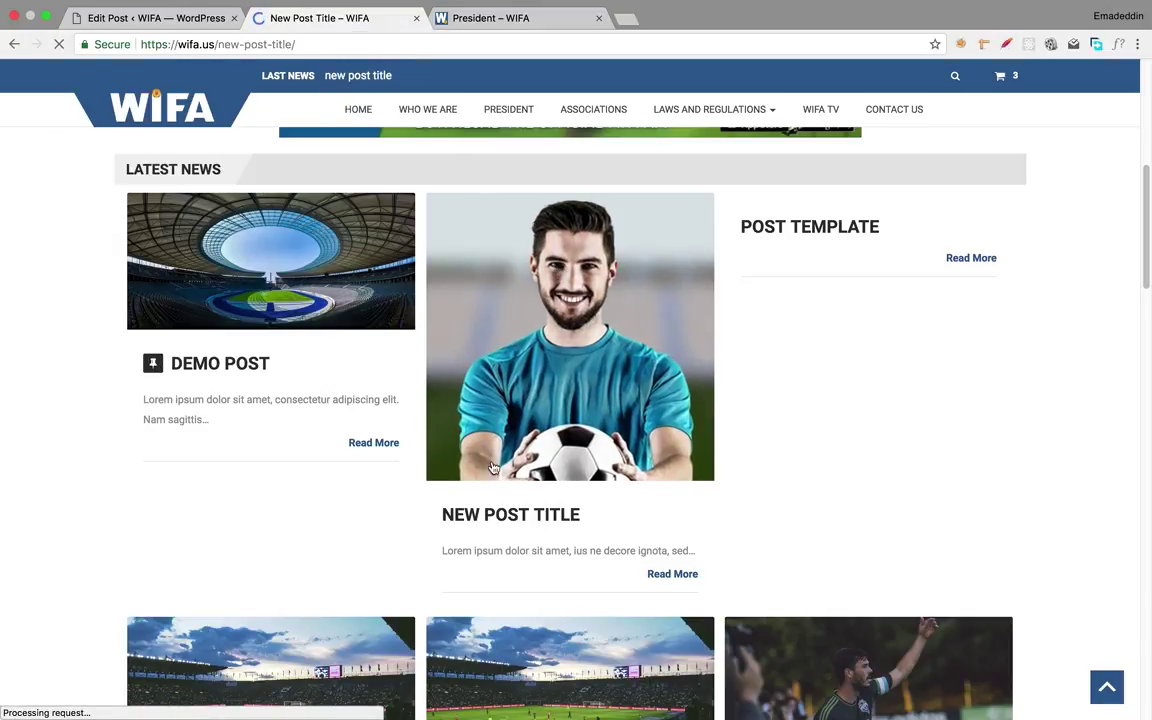
pyautogui.scroll(-2, 427, 386)
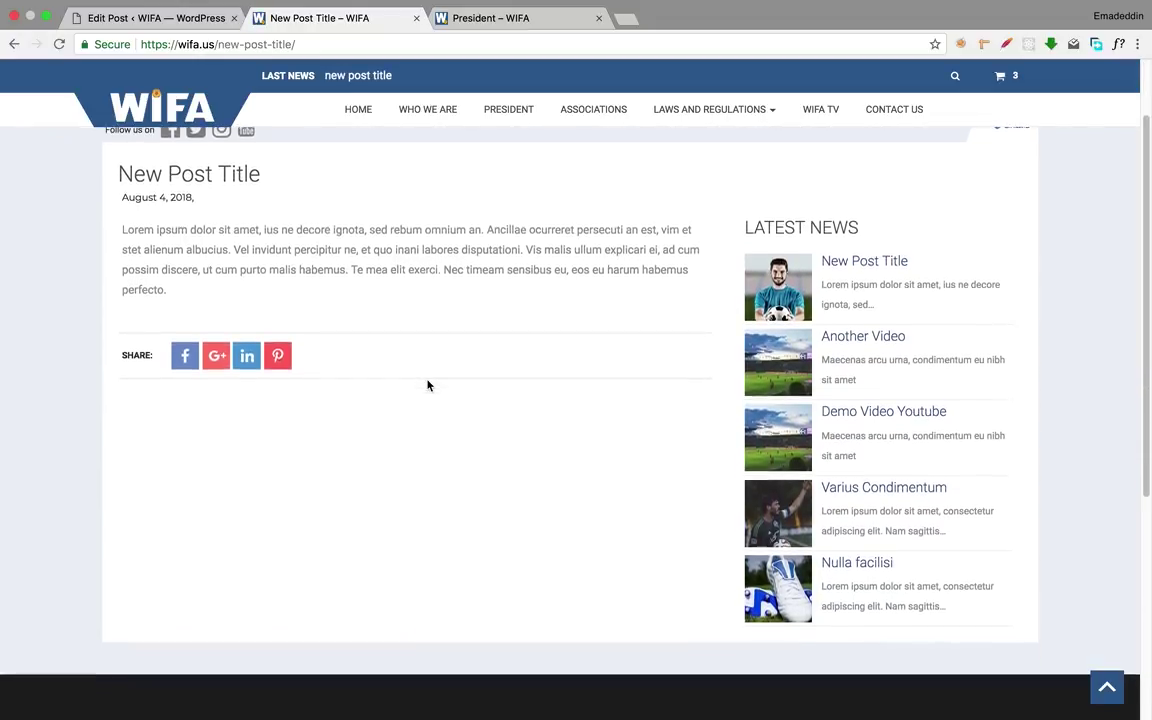
pyautogui.scroll(2, 700, 310)
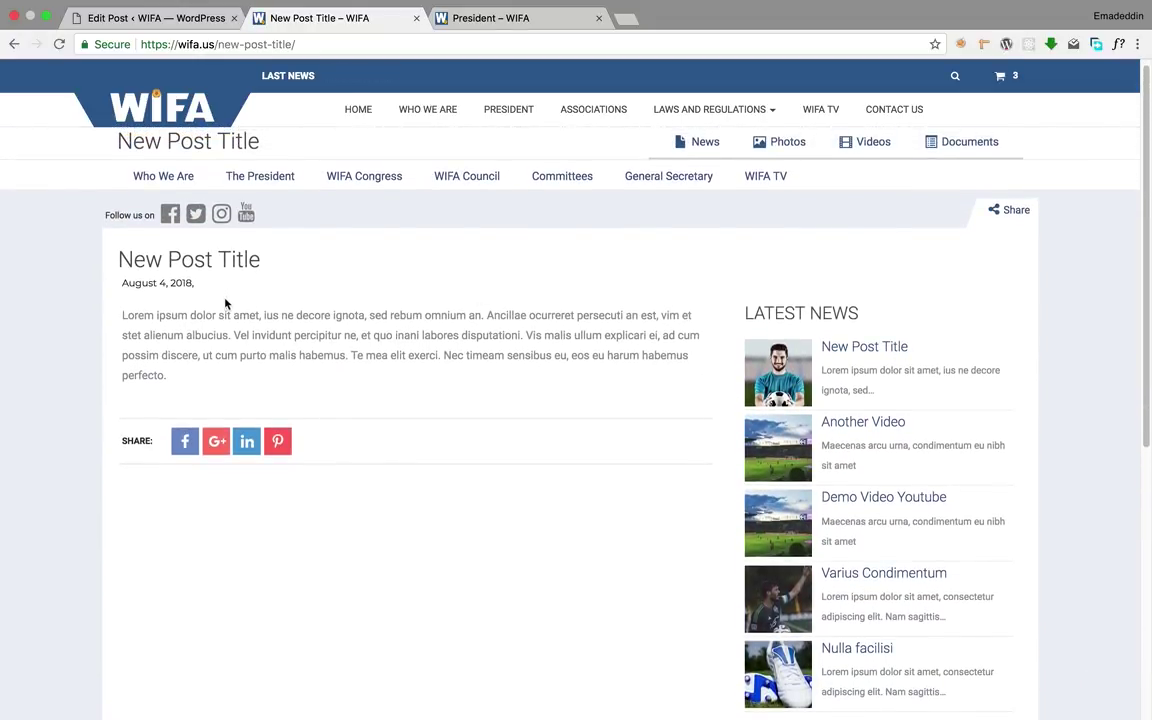
pyautogui.click(476, 19)
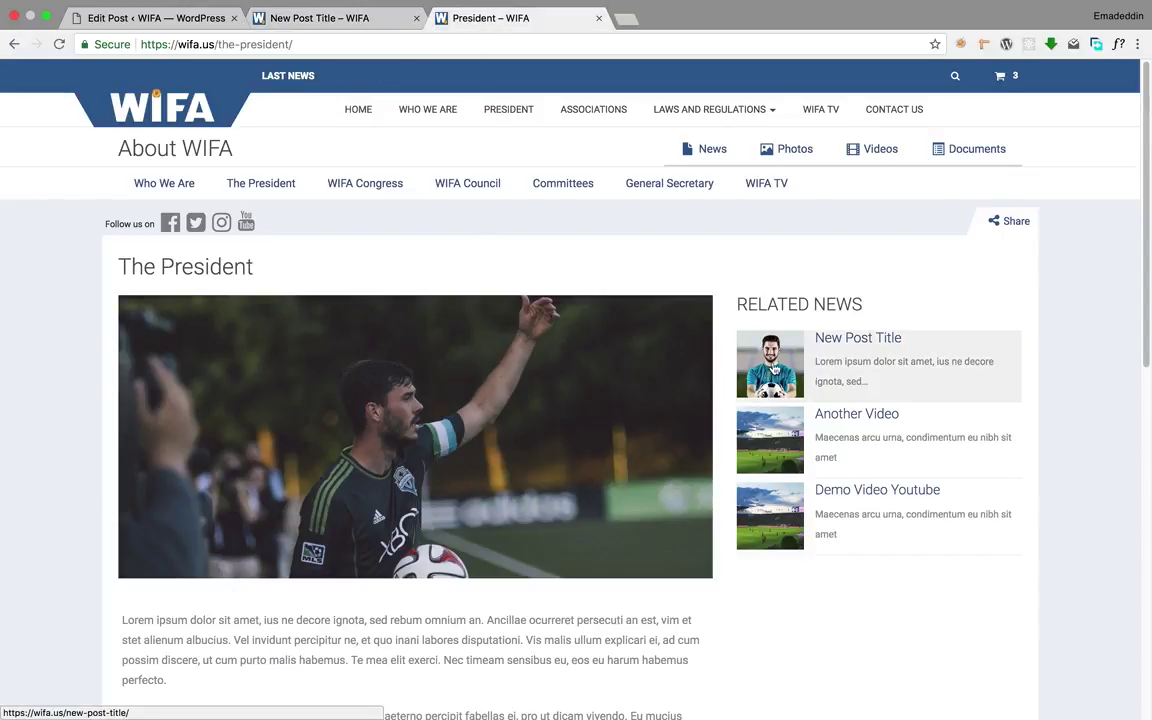
pyautogui.click(293, 24)
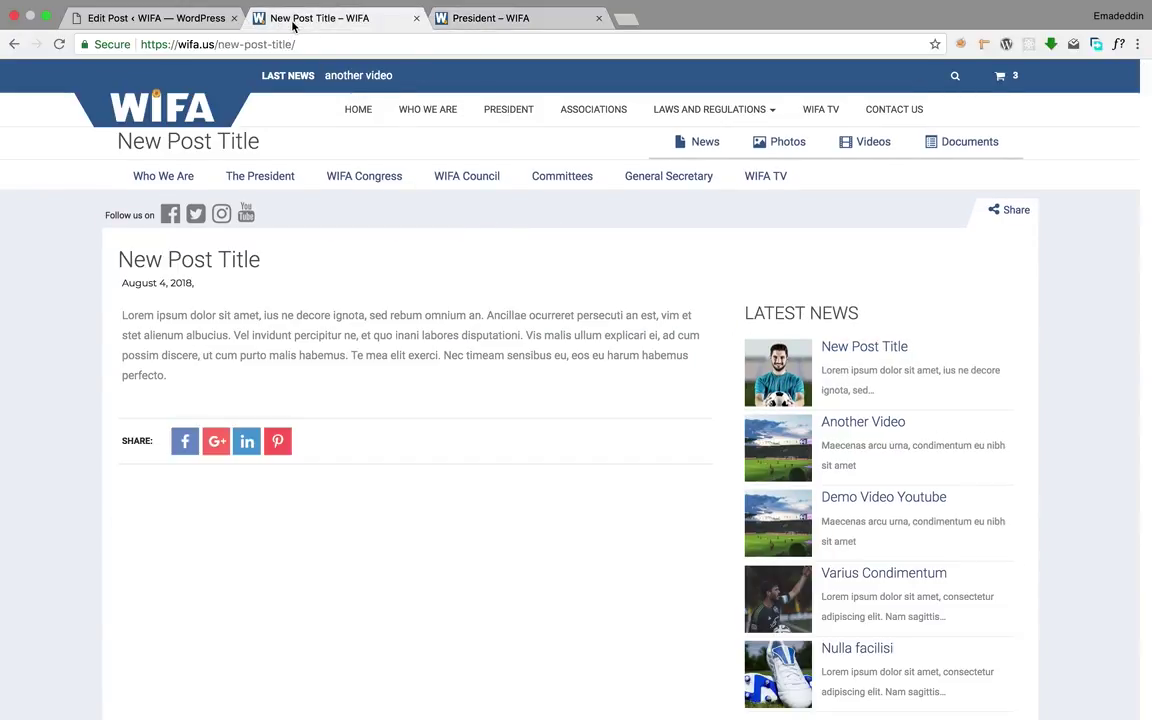
# Insert the player4.png image from the media library at the start of the post's body
pyautogui.click(180, 22)
pyautogui.click(188, 305)
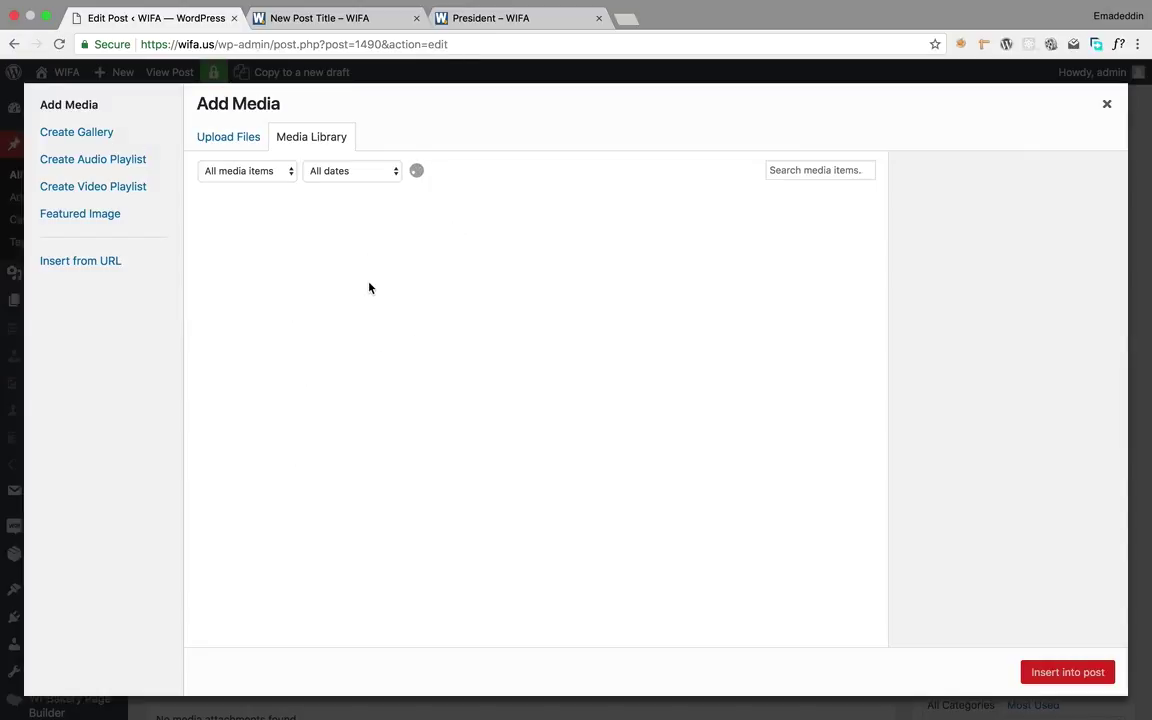
pyautogui.click(475, 350)
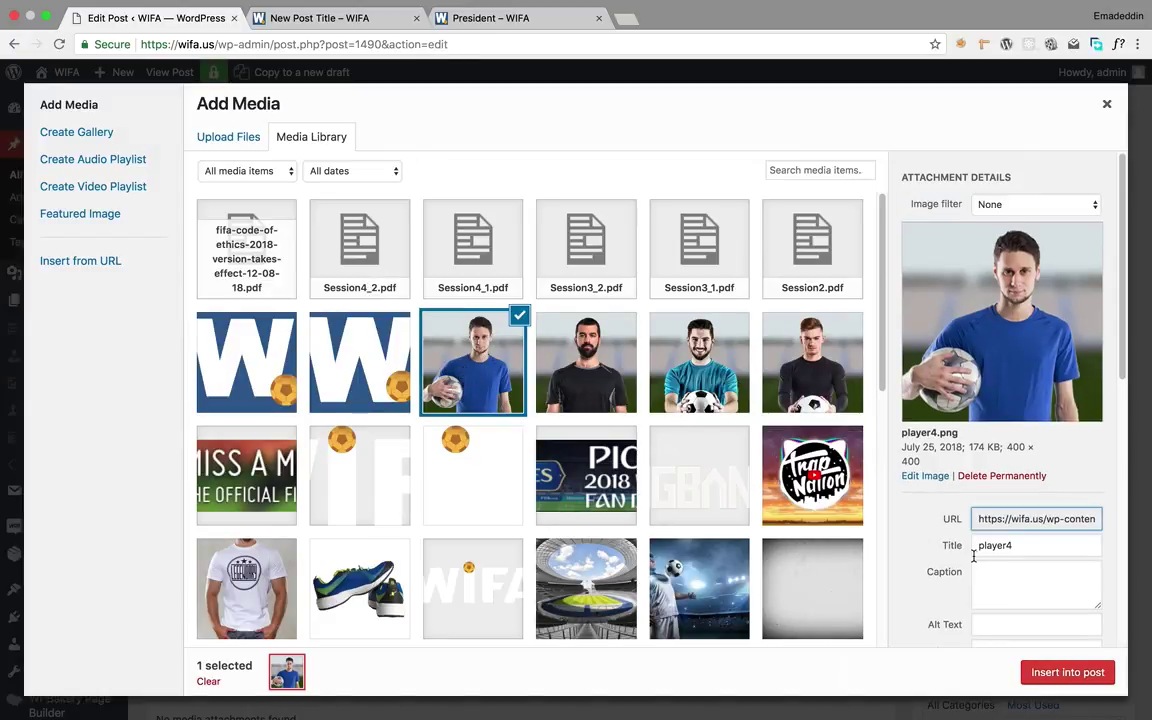
pyautogui.click(1056, 686)
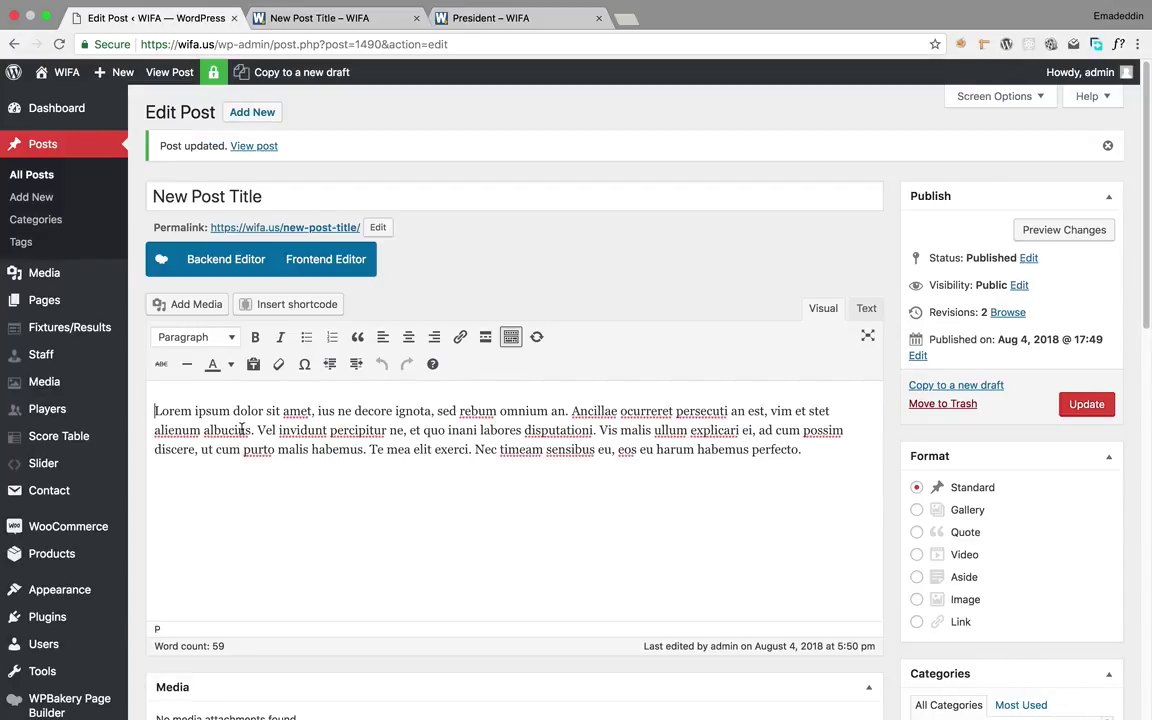
# Put the Lorem ipsum text in its own paragraph below the image and update the post
pyautogui.scroll(-3, 224, 420)
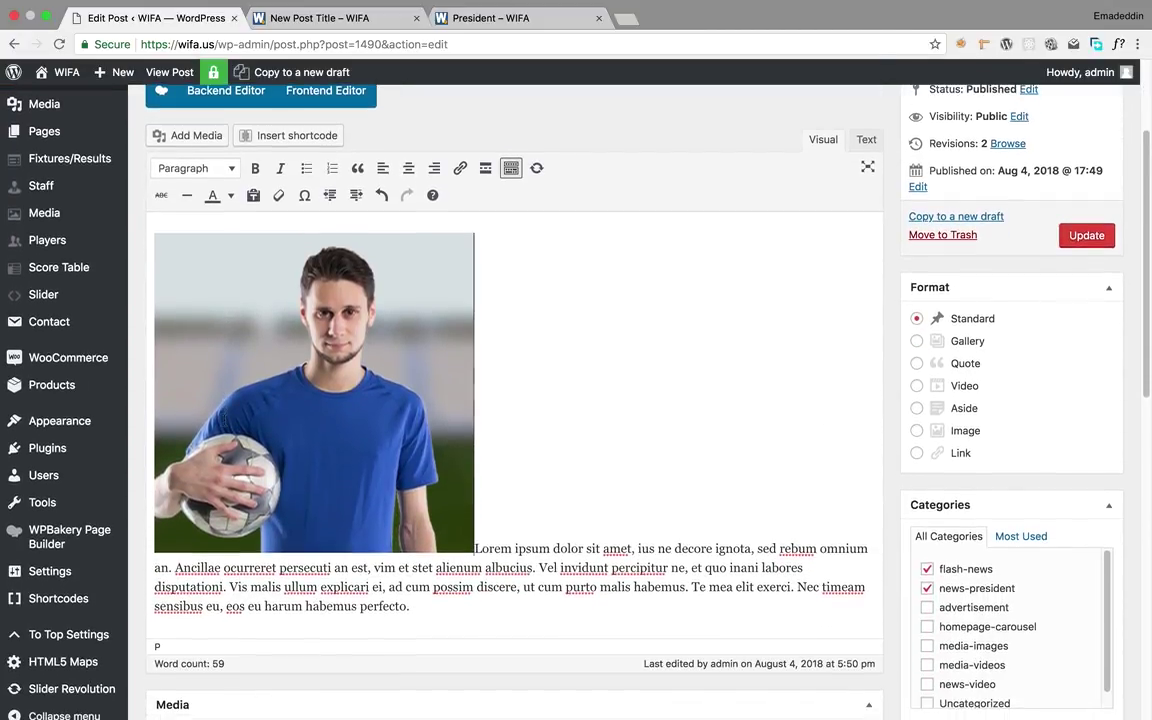
pyautogui.click(476, 549)
pyautogui.press('Return')
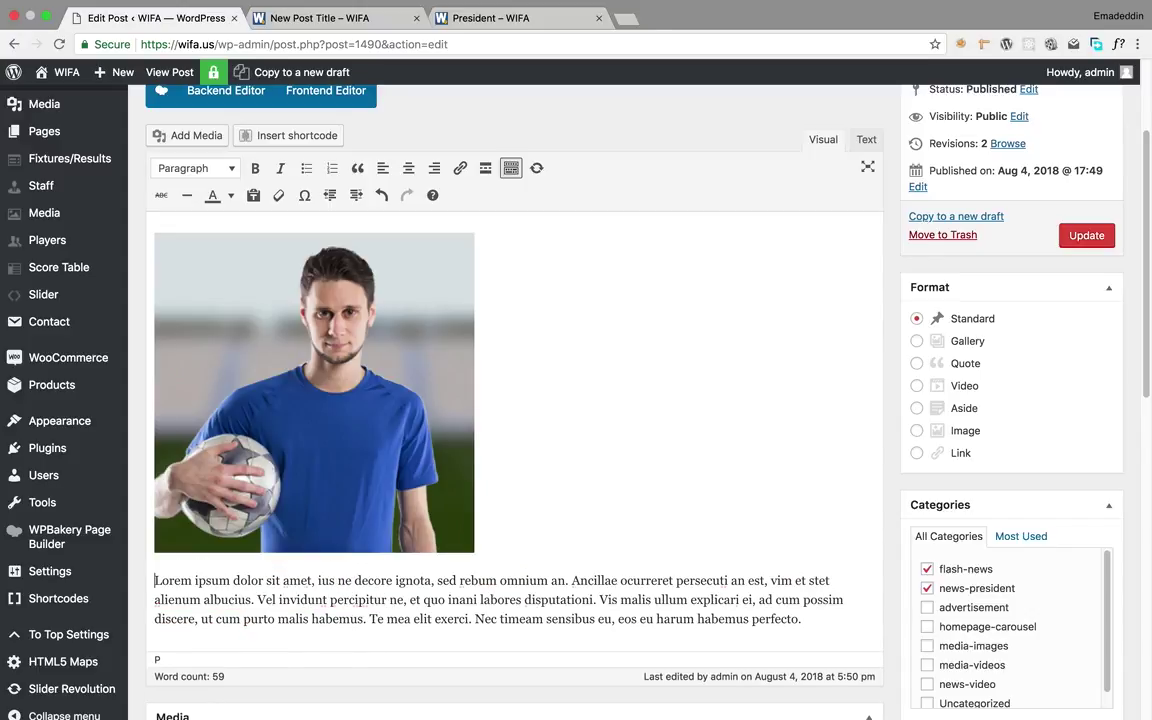
pyautogui.scroll(-2, 1081, 100)
pyautogui.click(1085, 117)
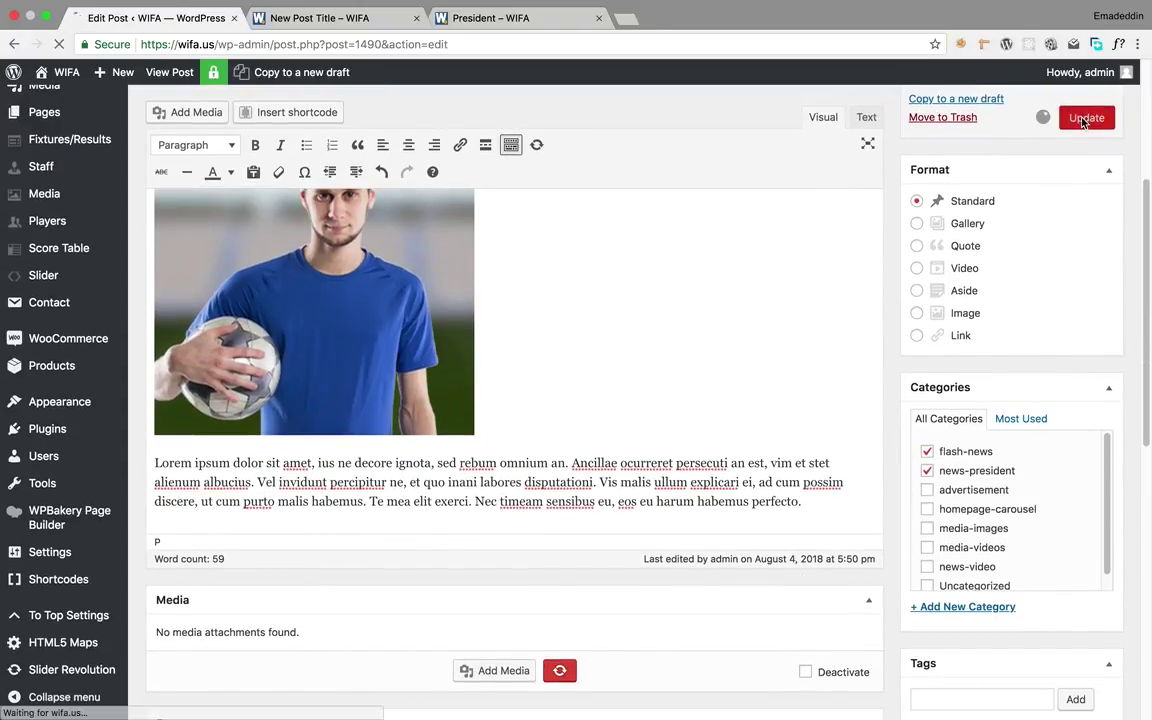
# Reload the New Post Title page to check the inserted image above the text
pyautogui.click(303, 20)
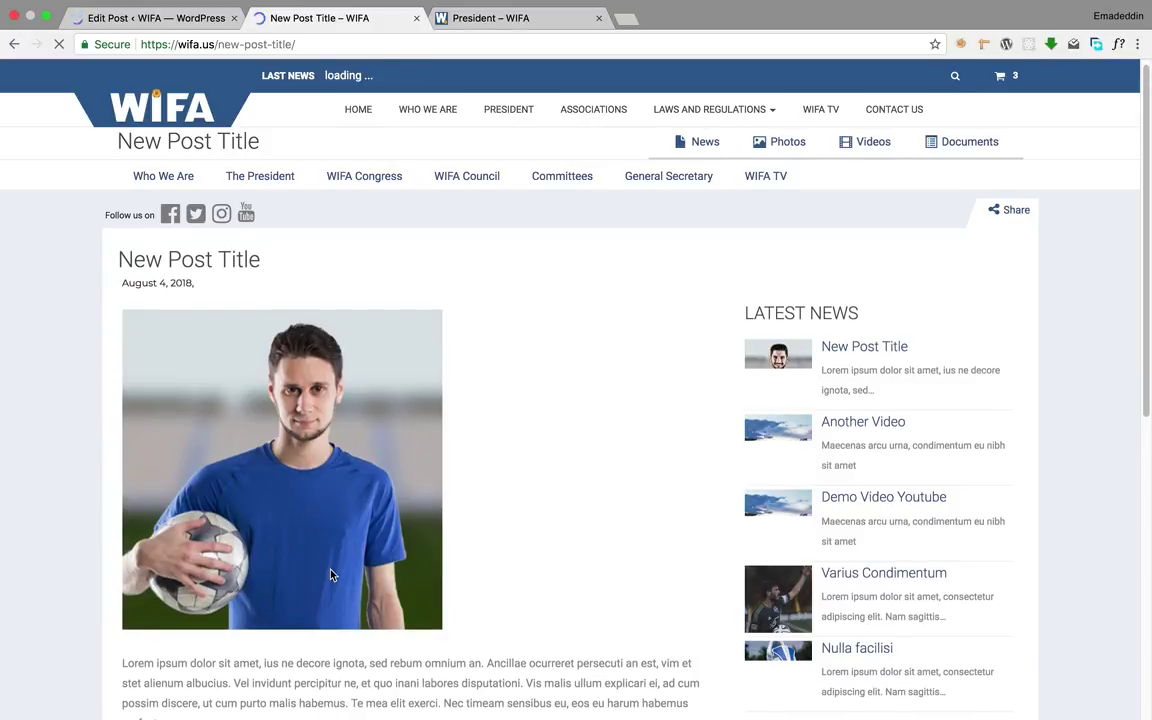
pyautogui.scroll(-3, 329, 571)
pyautogui.scroll(3, 331, 574)
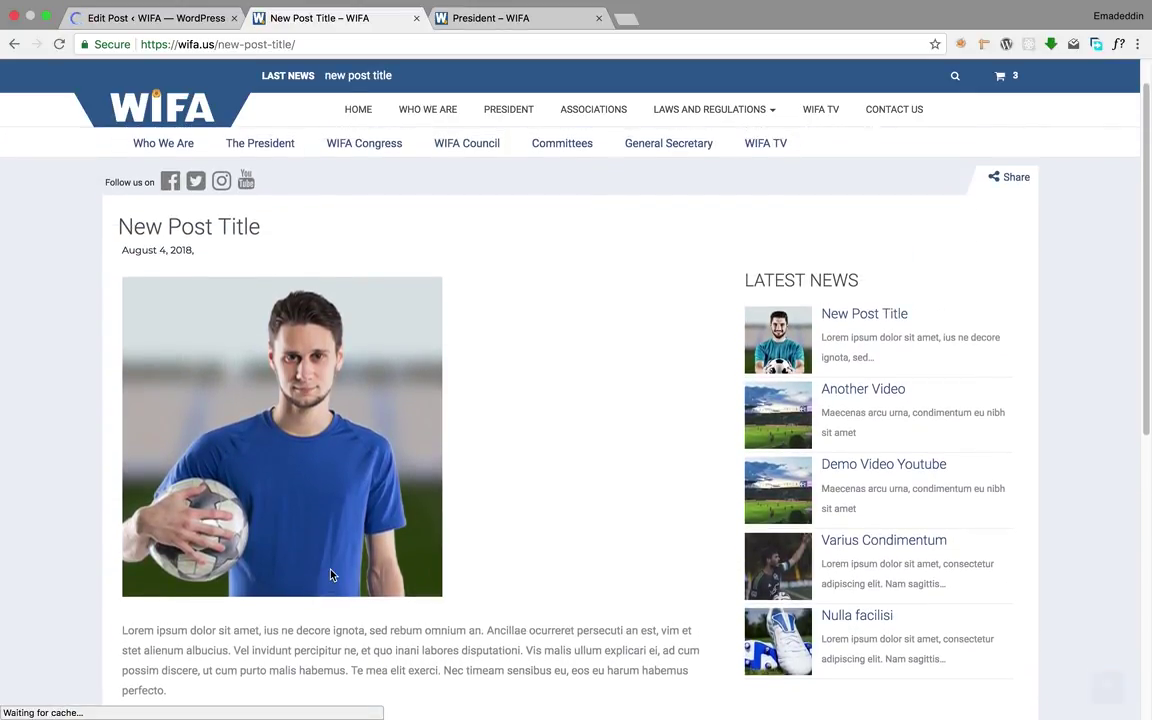